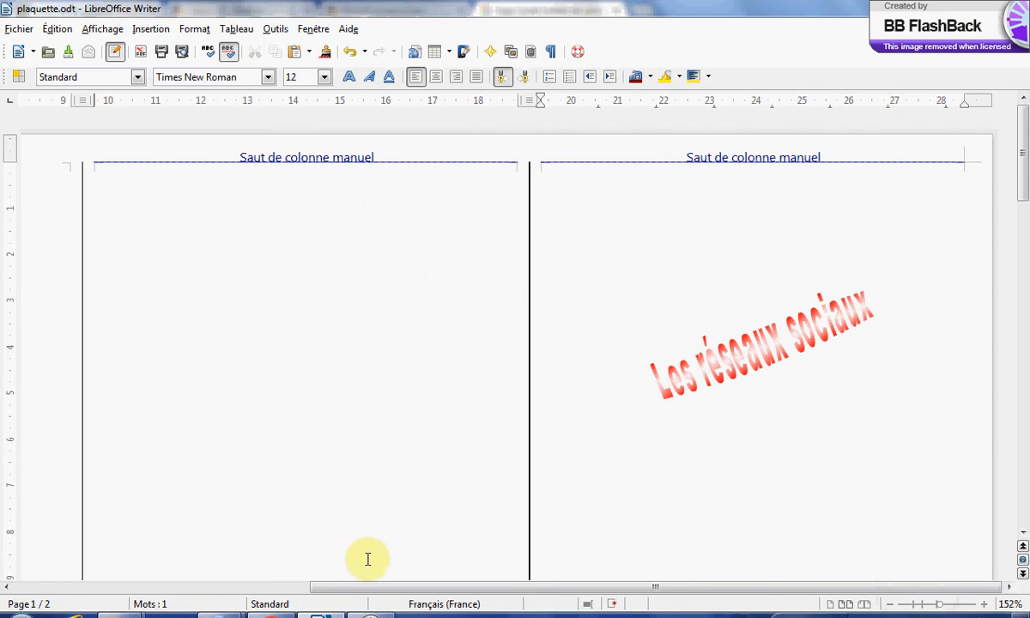
Switch to the browser and open the Lycée Brette-les-Pins logo from the Google image results for "logo lycée brette les pins".
{"action": "left_click", "coordinate": [271, 615]}
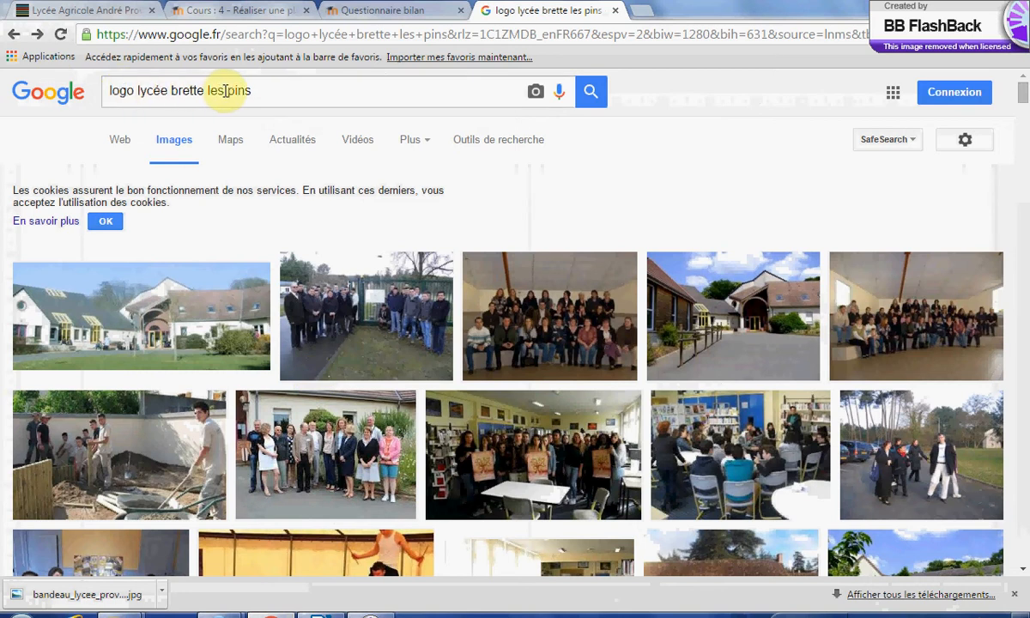
{"action": "scroll", "coordinate": [321, 350], "scroll_direction": "down", "scroll_amount": 2}
{"action": "scroll", "coordinate": [322, 345], "scroll_direction": "down", "scroll_amount": 5}
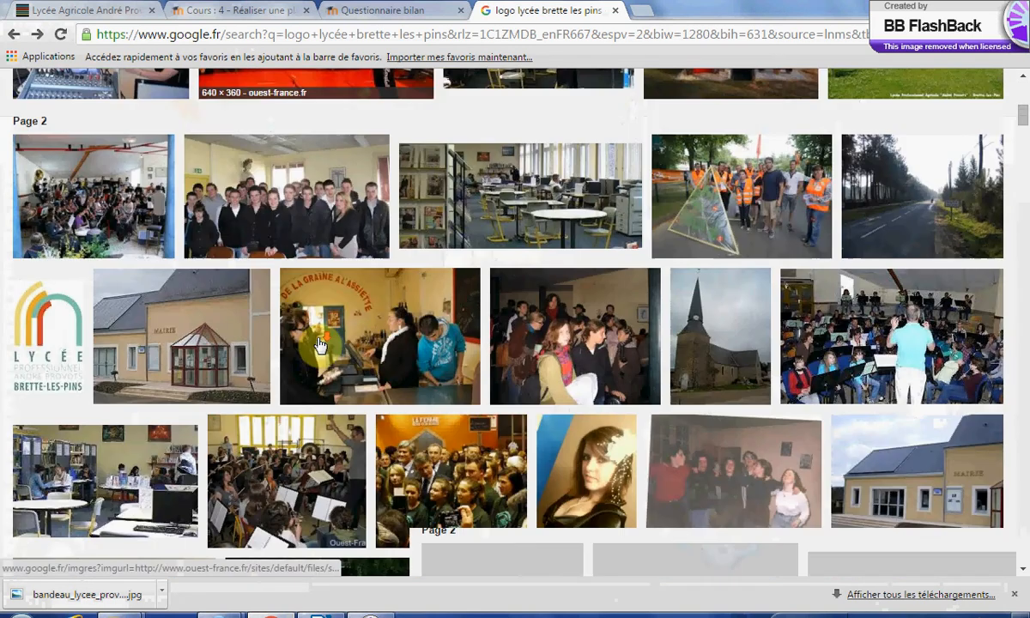
{"action": "left_click", "coordinate": [43, 335]}
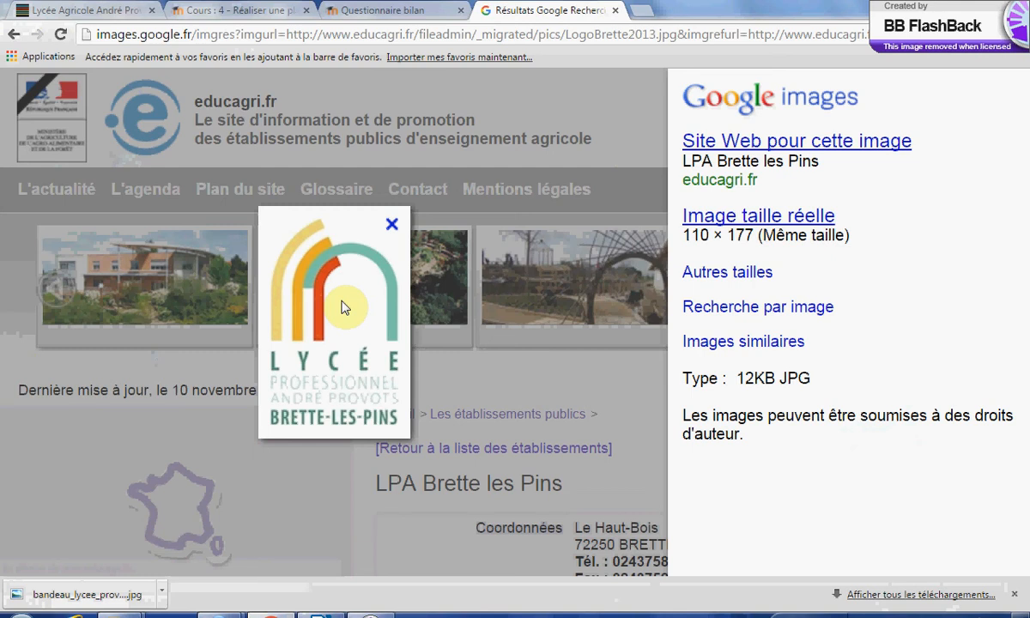
Save the logo image to the Bureau folder as the JPEG file LogoBrette2013.
{"action": "right_click", "coordinate": [341, 306]}
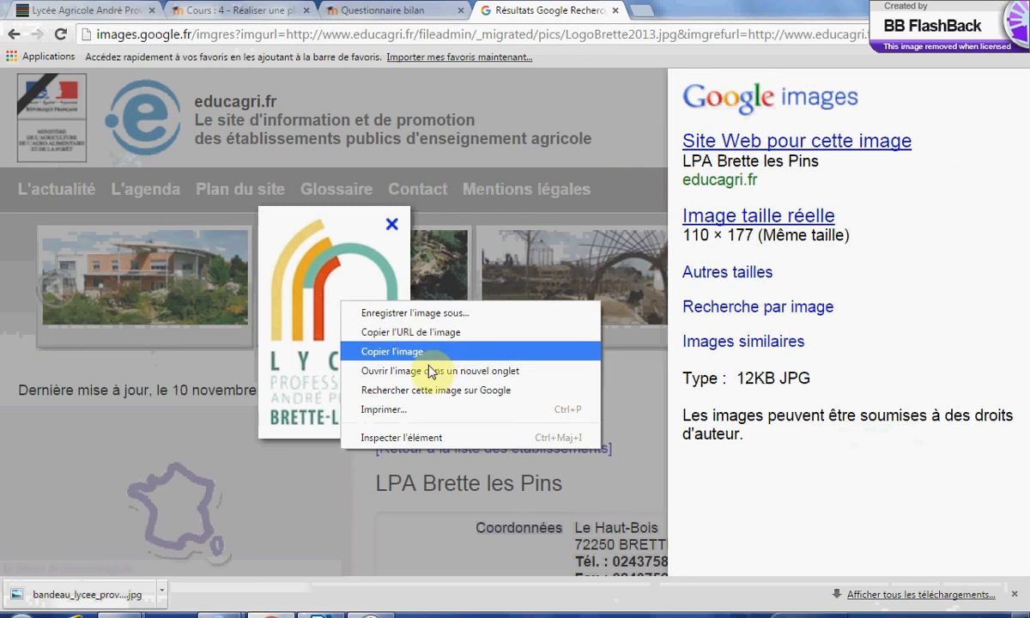
{"action": "left_click", "coordinate": [416, 313]}
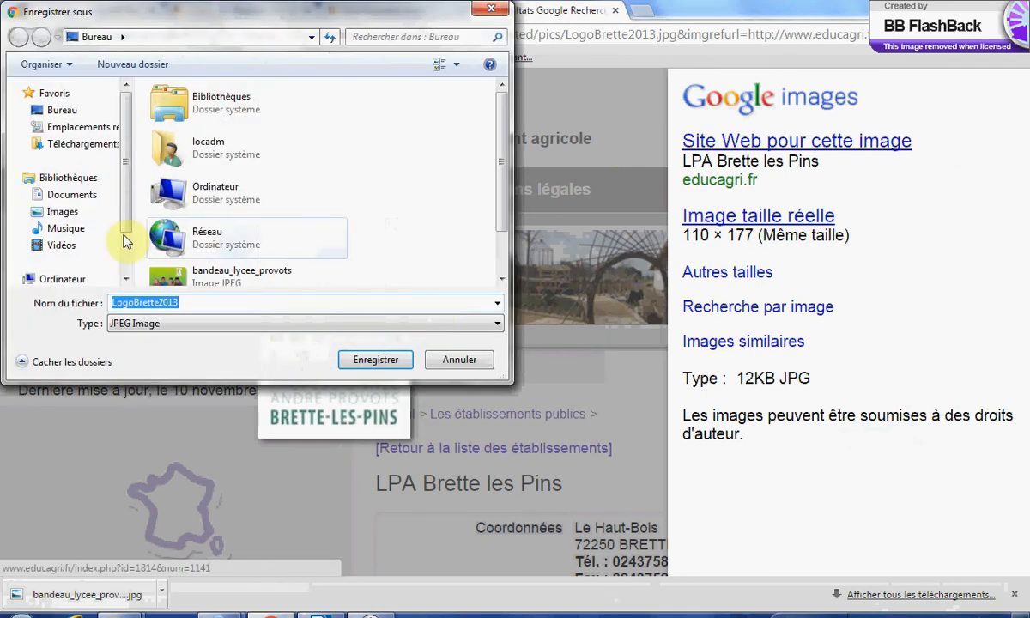
{"action": "left_click", "coordinate": [43, 110]}
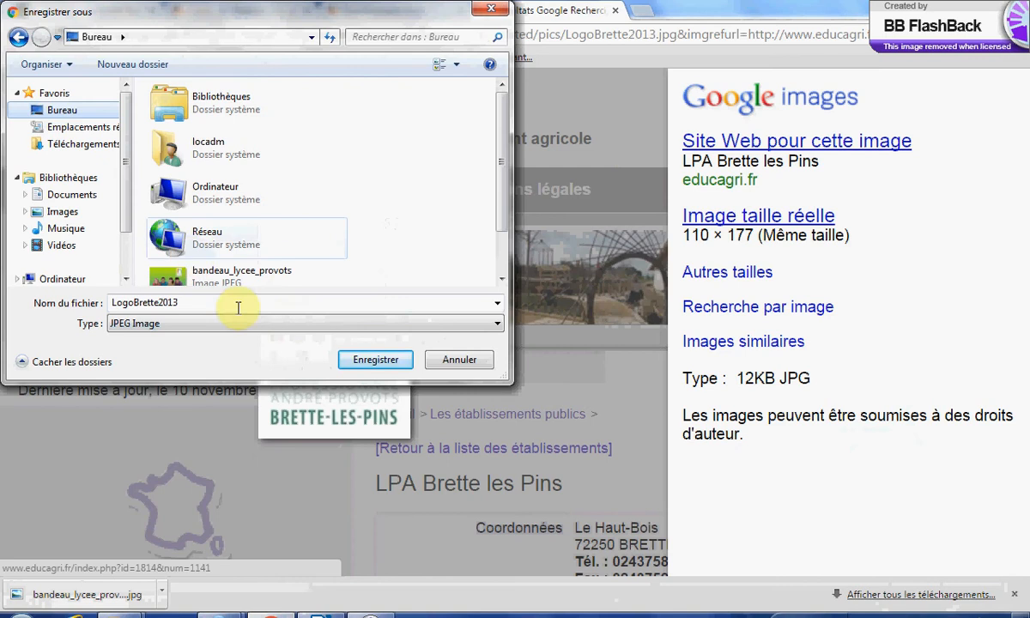
{"action": "left_click", "coordinate": [375, 360]}
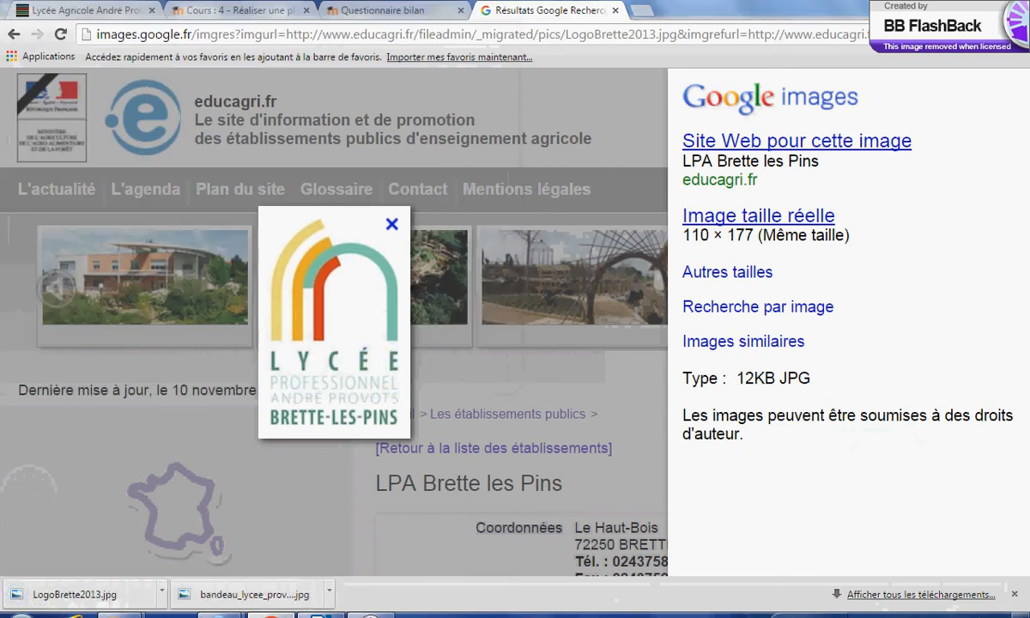
Switch back to LibreOffice Writer and insert the image LogoBrette2013 from the Bureau folder into the right-hand column of page 1.
{"action": "left_click", "coordinate": [322, 614]}
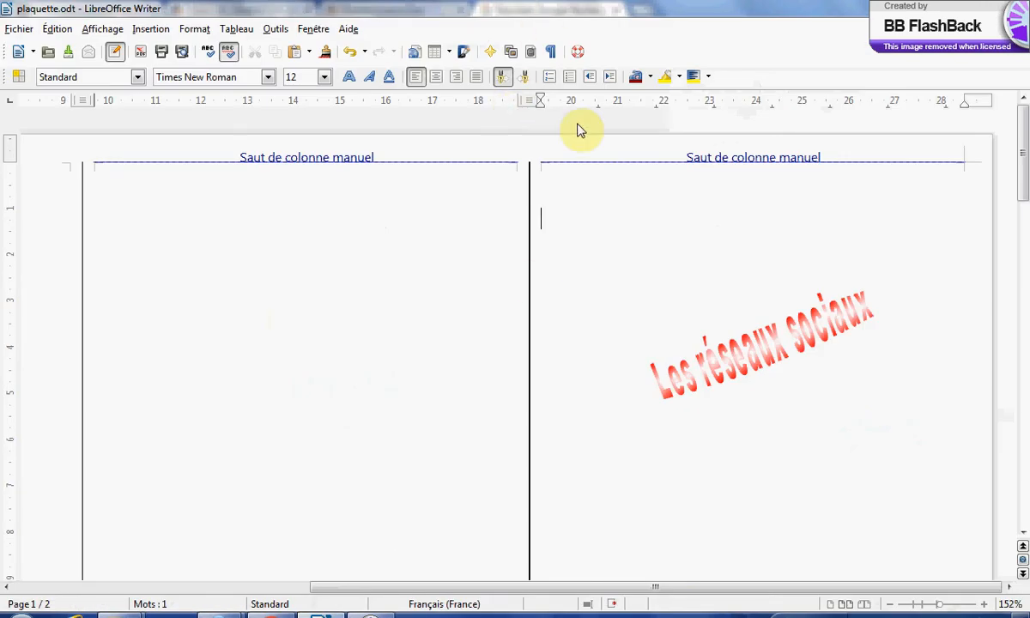
{"action": "left_click", "coordinate": [563, 210]}
{"action": "left_click", "coordinate": [150, 28]}
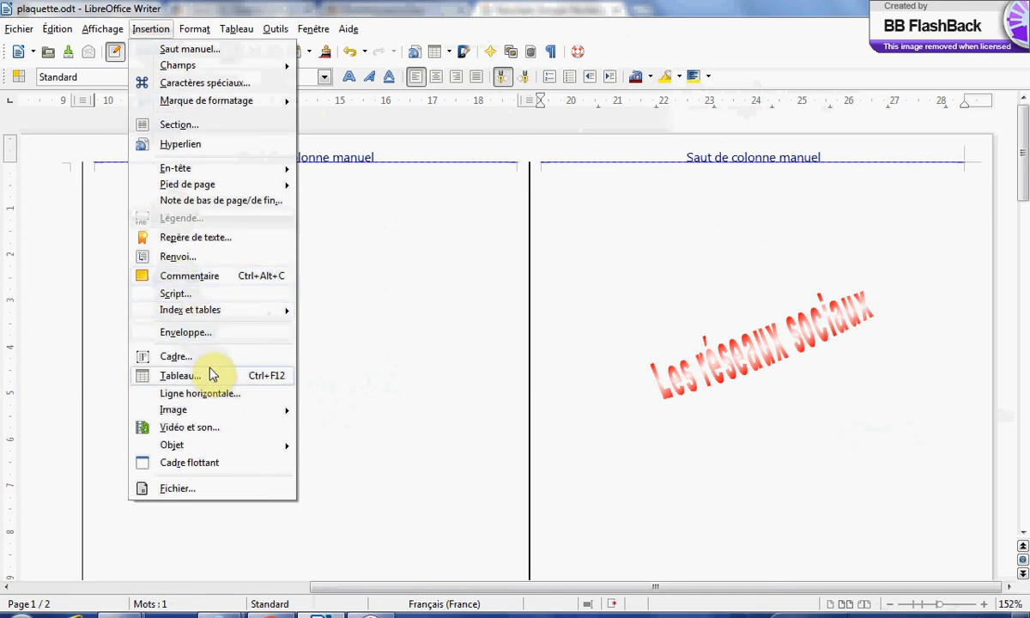
{"action": "mouse_move", "coordinate": [248, 411]}
{"action": "left_click", "coordinate": [334, 411]}
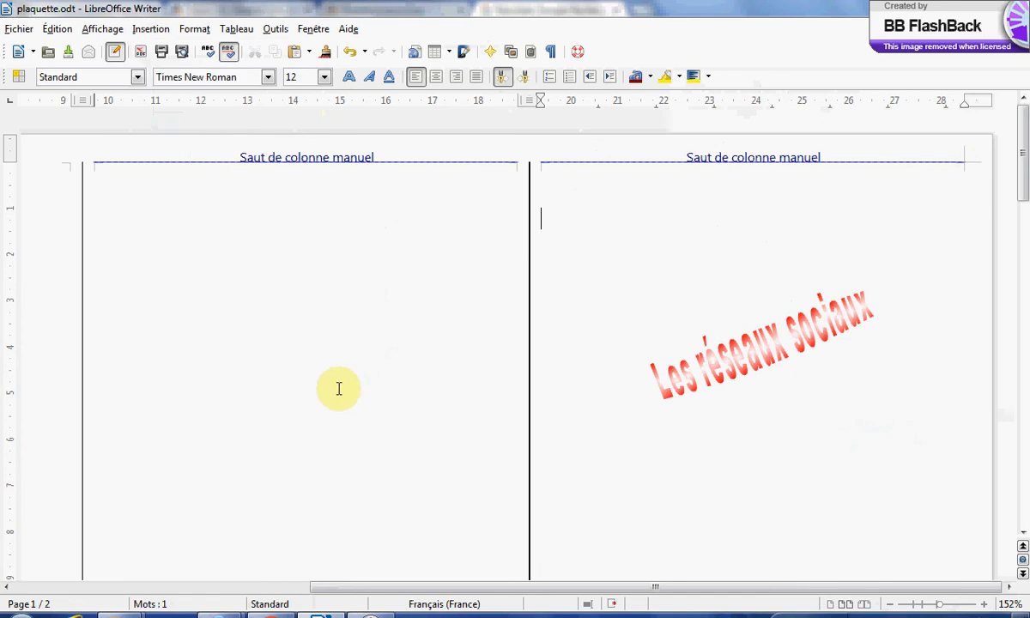
{"action": "left_click_drag", "start_coordinate": [504, 184], "coordinate": [499, 247]}
{"action": "left_click", "coordinate": [194, 300]}
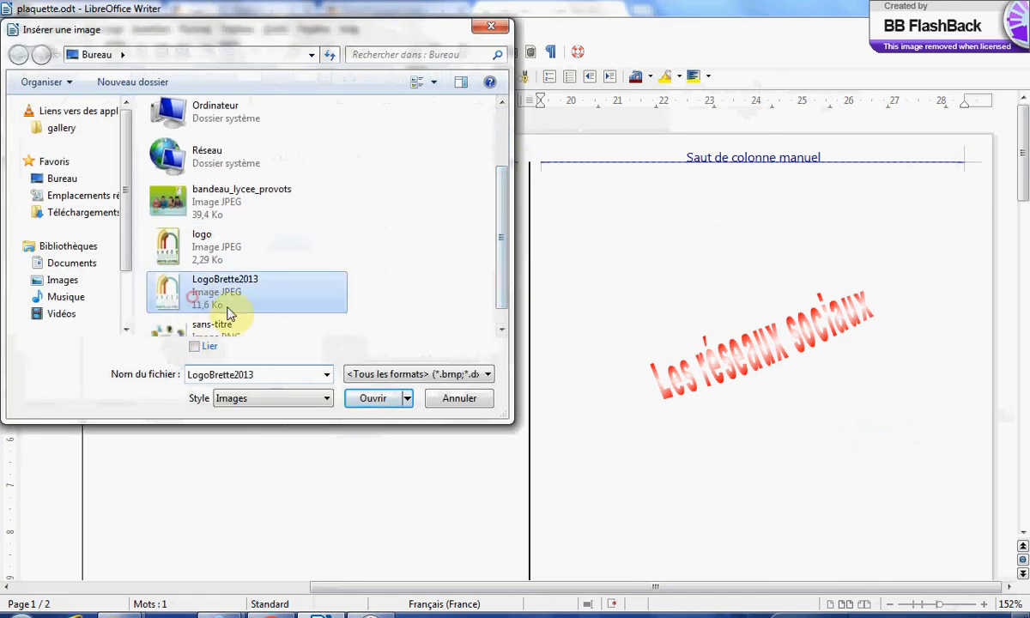
{"action": "left_click", "coordinate": [373, 399]}
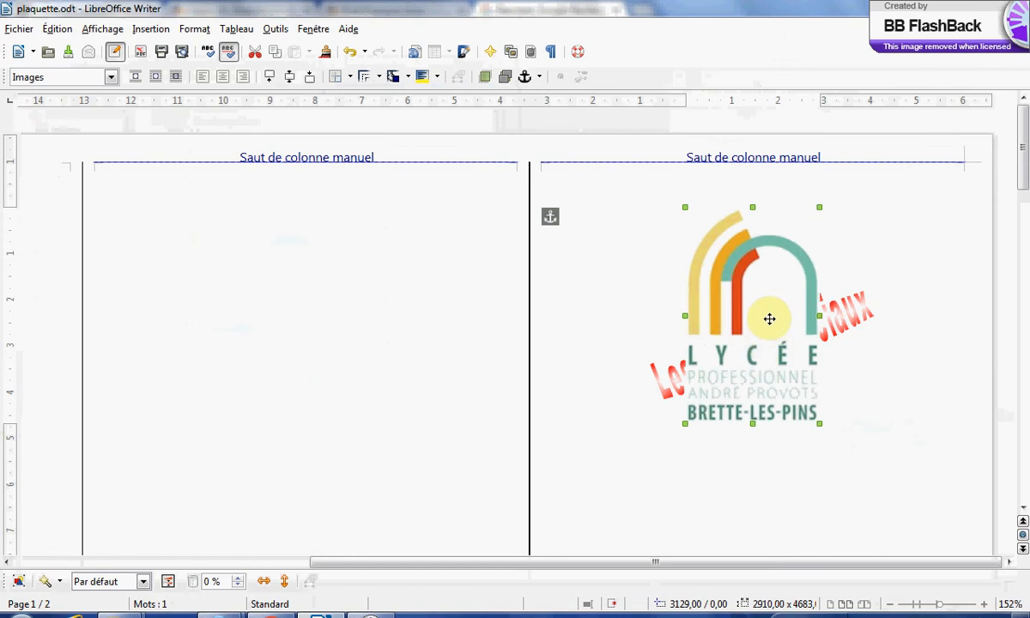
Place the logo in the upper-left corner of the right-hand column and shrink it to about 1.43 × 2.30 cm.
{"action": "left_click_drag", "start_coordinate": [749, 319], "coordinate": [626, 290]}
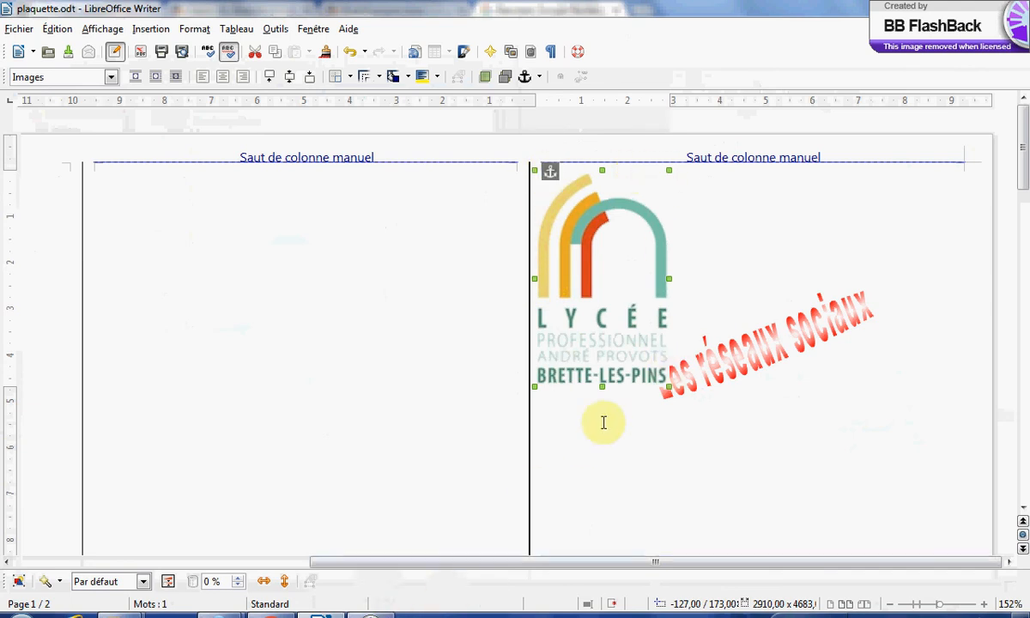
{"action": "mouse_move", "coordinate": [616, 309]}
{"action": "left_mouse_down"}
{"action": "mouse_move", "coordinate": [684, 316]}
{"action": "mouse_move", "coordinate": [630, 300]}
{"action": "left_mouse_up"}
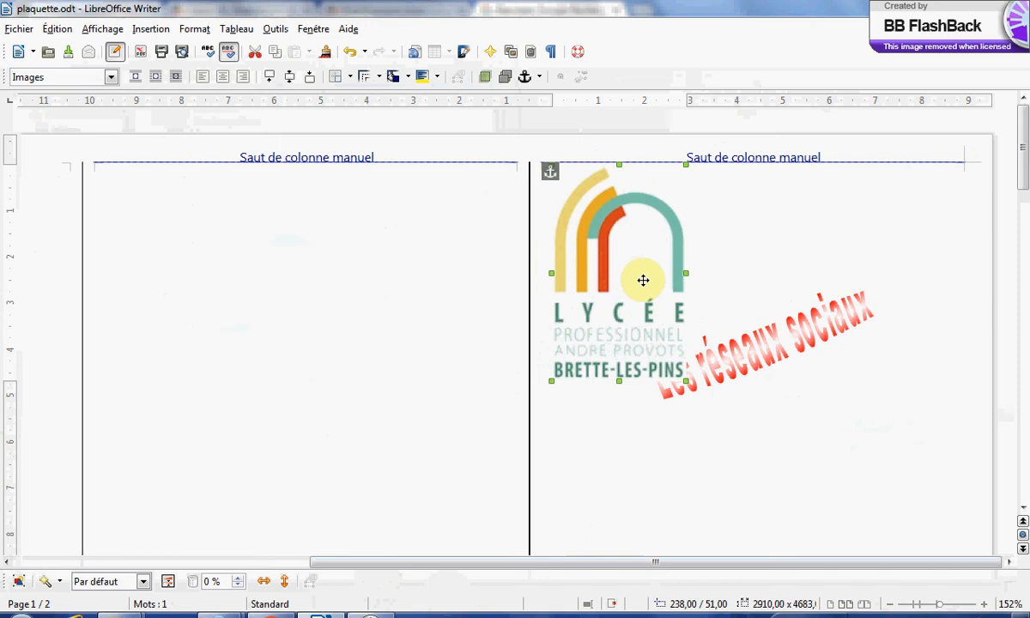
{"action": "mouse_move", "coordinate": [617, 270]}
{"action": "left_mouse_down"}
{"action": "mouse_move", "coordinate": [753, 285]}
{"action": "mouse_move", "coordinate": [603, 279]}
{"action": "left_mouse_up"}
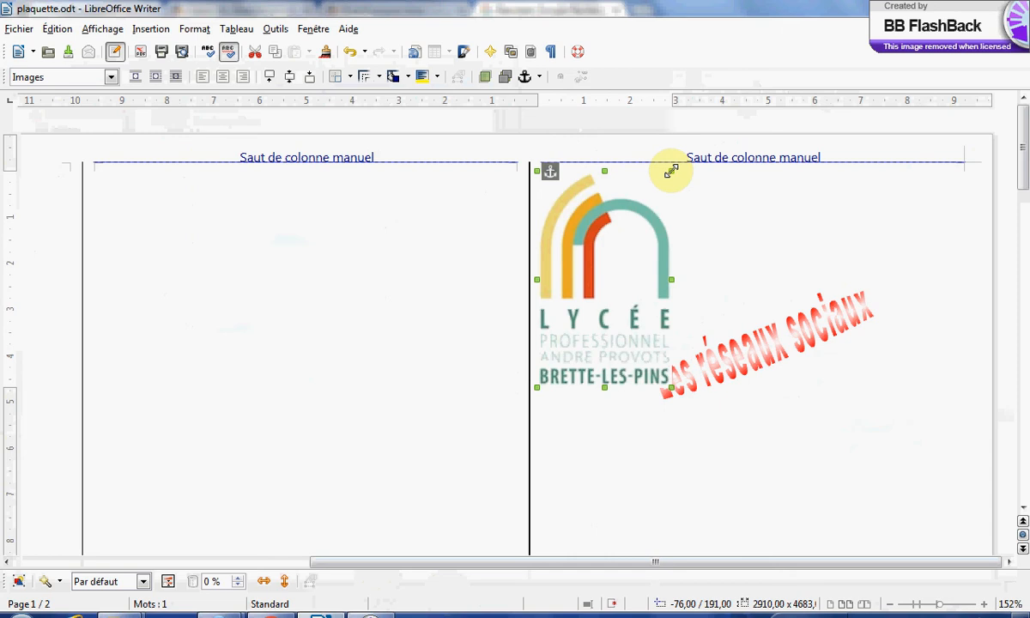
{"action": "left_click_drag", "start_coordinate": [671, 171], "coordinate": [566, 279]}
{"action": "left_click_drag", "start_coordinate": [579, 332], "coordinate": [587, 230]}
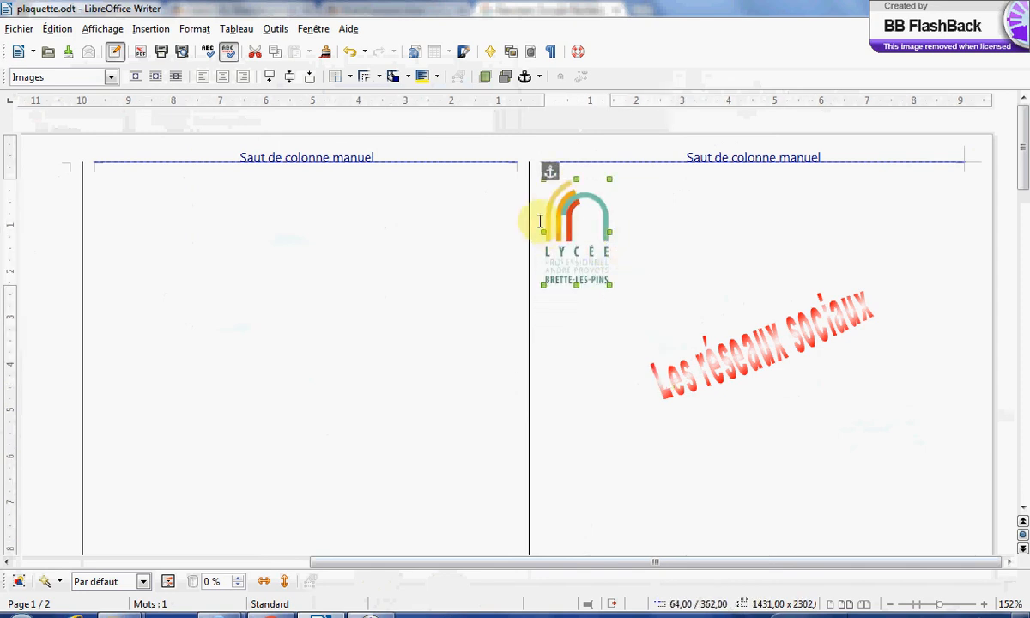
Enter "Lycée Brette les Pins" beside the logo, with the first line of the school's address below it.
{"action": "left_click", "coordinate": [112, 78]}
{"action": "left_click", "coordinate": [111, 78]}
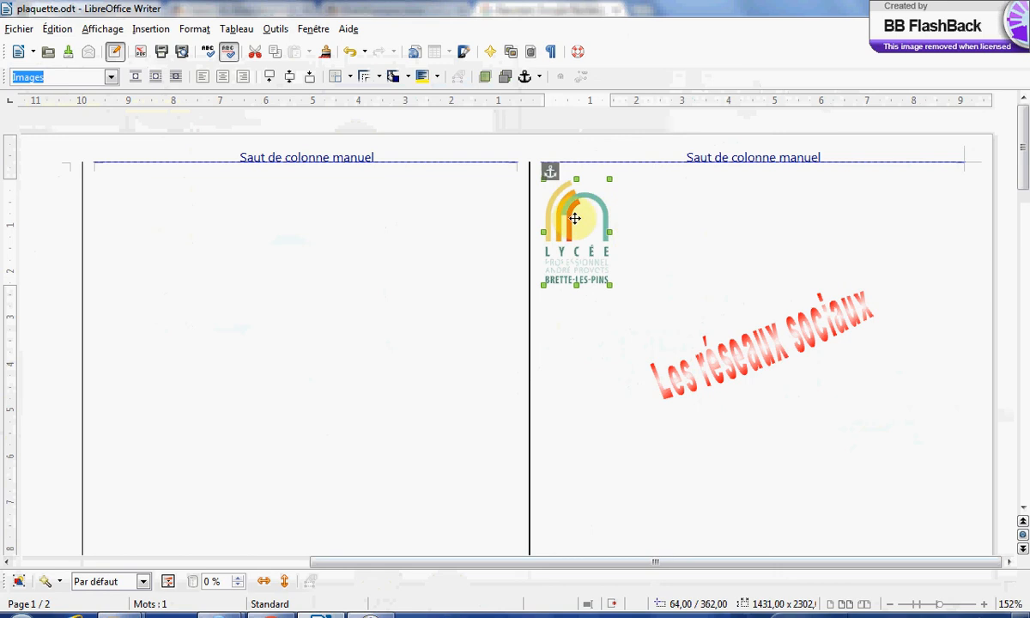
{"action": "left_click", "coordinate": [639, 220]}
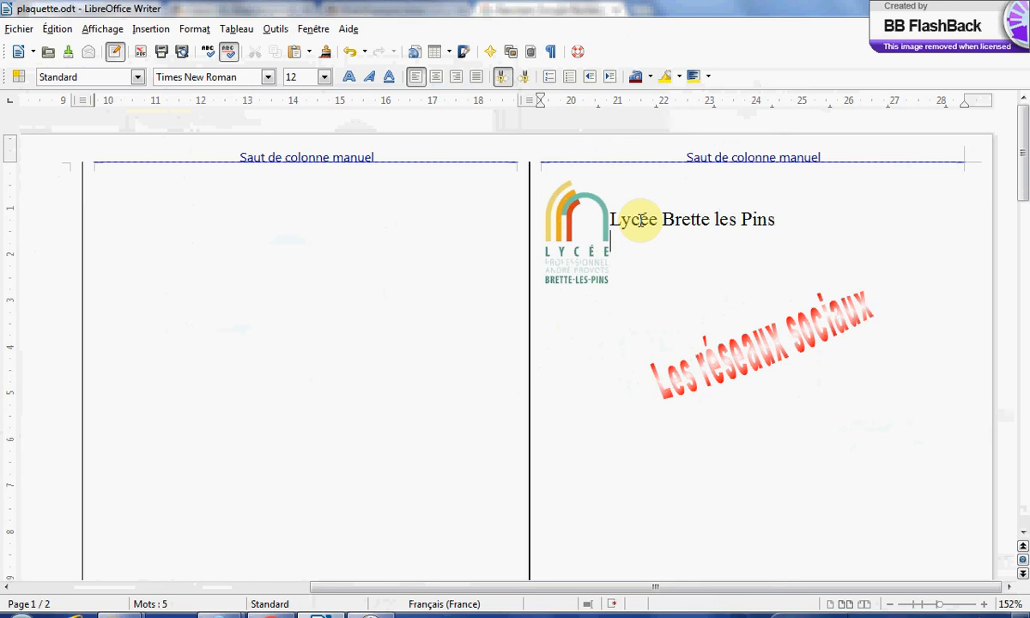
{"action": "type", "text": "e haut bois"}
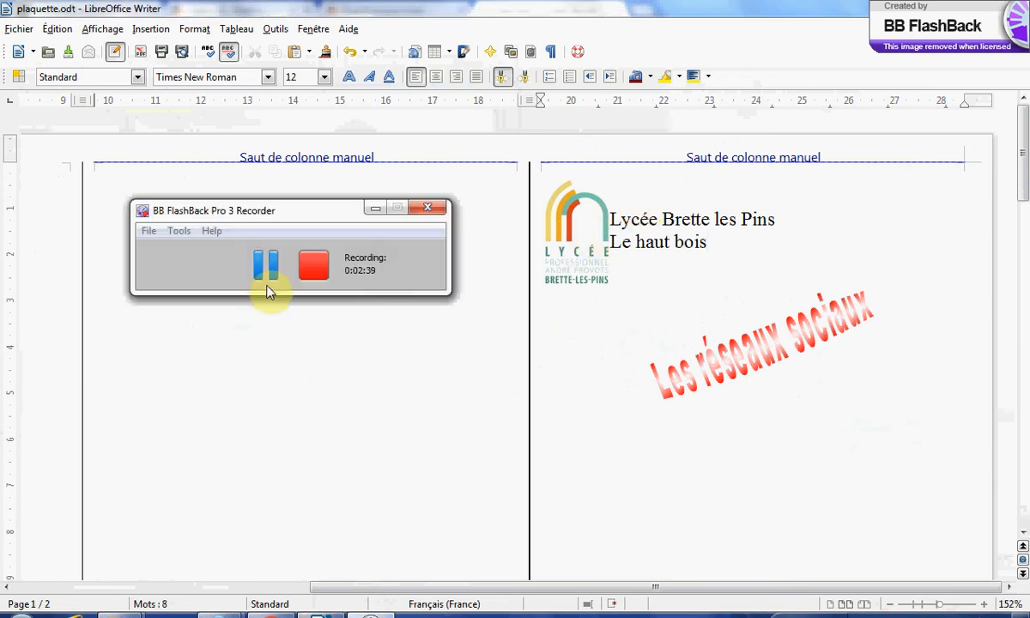
{"action": "left_click", "coordinate": [268, 267]}
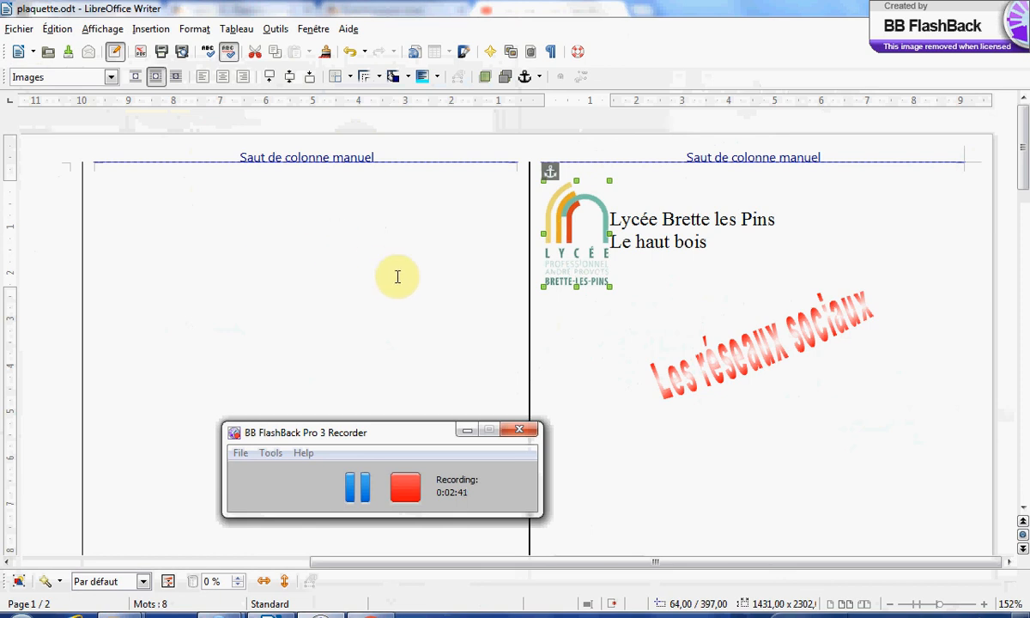
{"action": "left_click", "coordinate": [464, 429]}
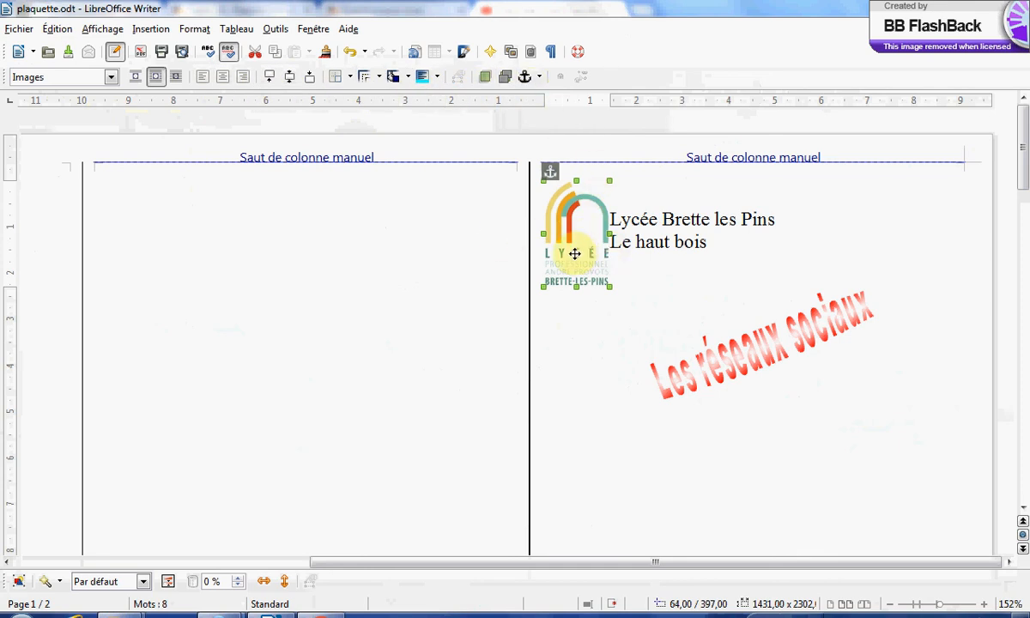
Turn off text wrapping around the logo and reposition it in the upper-left corner of the right-hand column.
{"action": "left_click_drag", "start_coordinate": [580, 242], "coordinate": [607, 344]}
{"action": "left_click", "coordinate": [137, 77]}
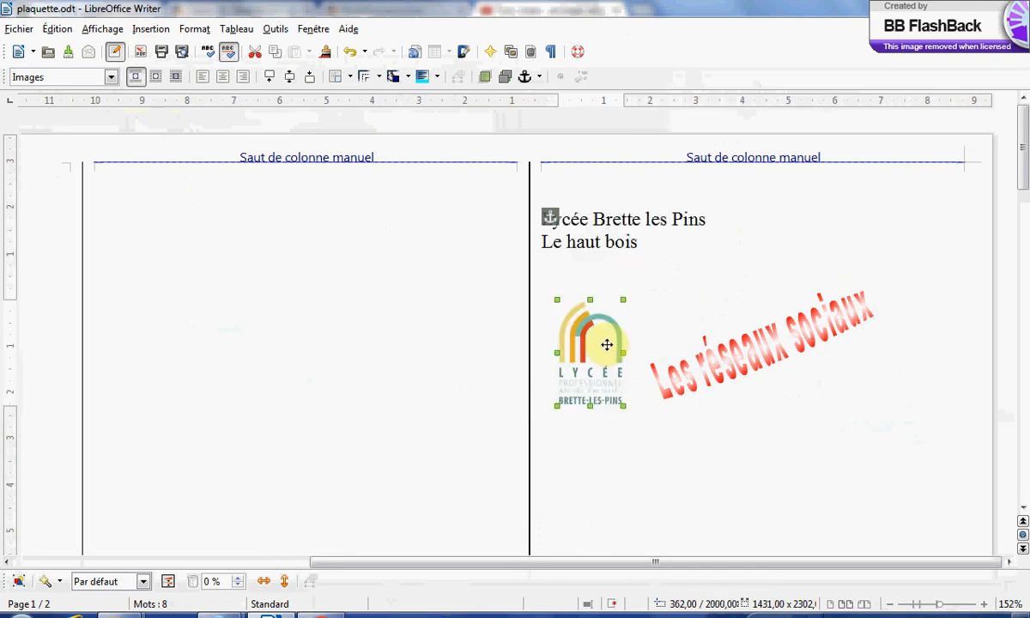
{"action": "left_click_drag", "start_coordinate": [582, 357], "coordinate": [578, 239]}
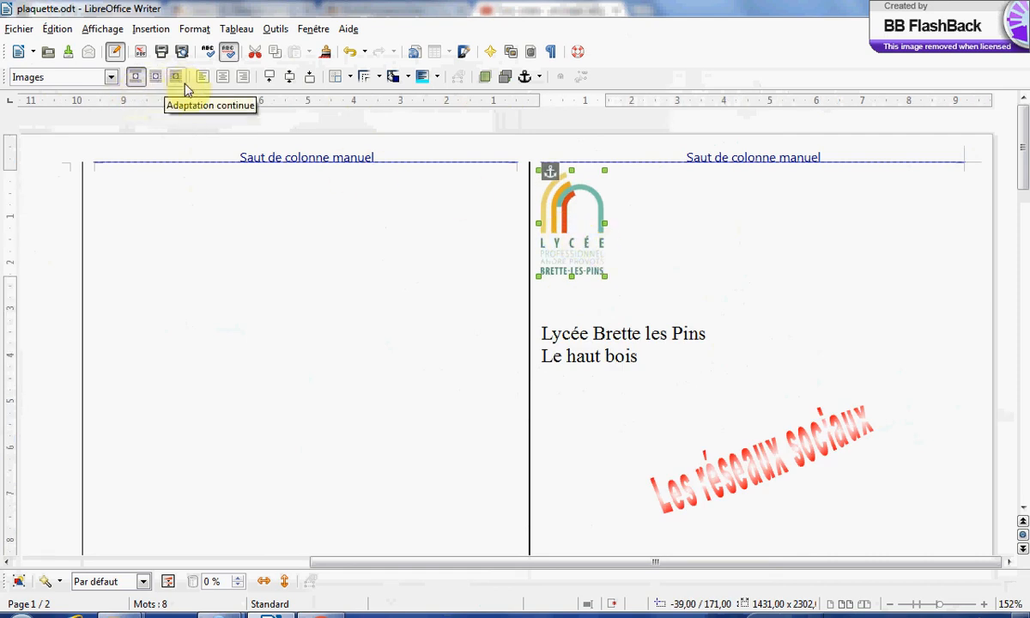
Set the logo's text wrapping to Parallèle in its image properties.
{"action": "right_click", "coordinate": [571, 225]}
{"action": "mouse_move", "coordinate": [649, 280]}
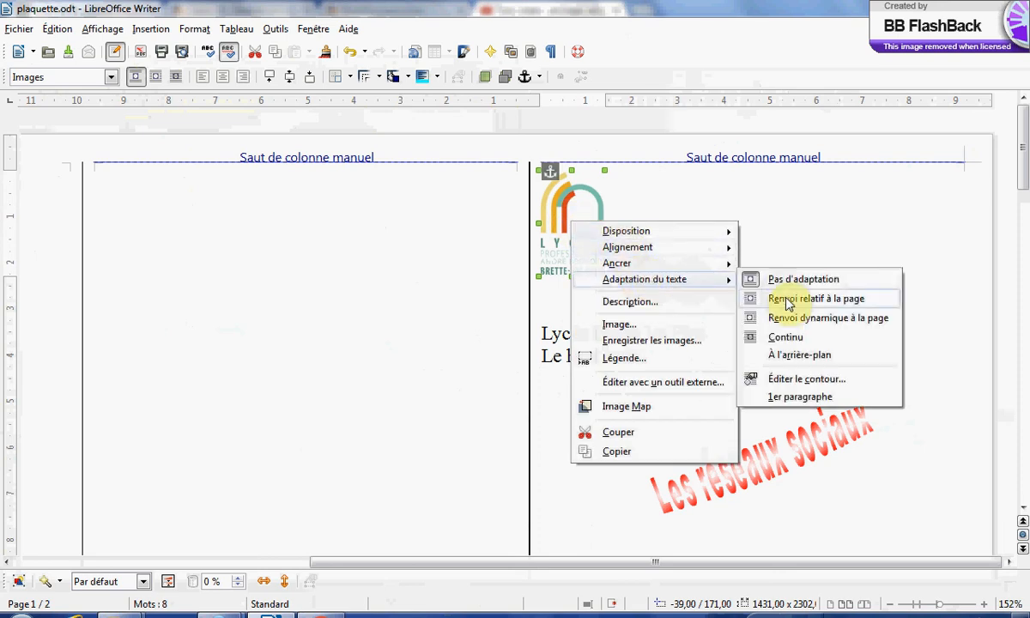
{"action": "left_click", "coordinate": [578, 198]}
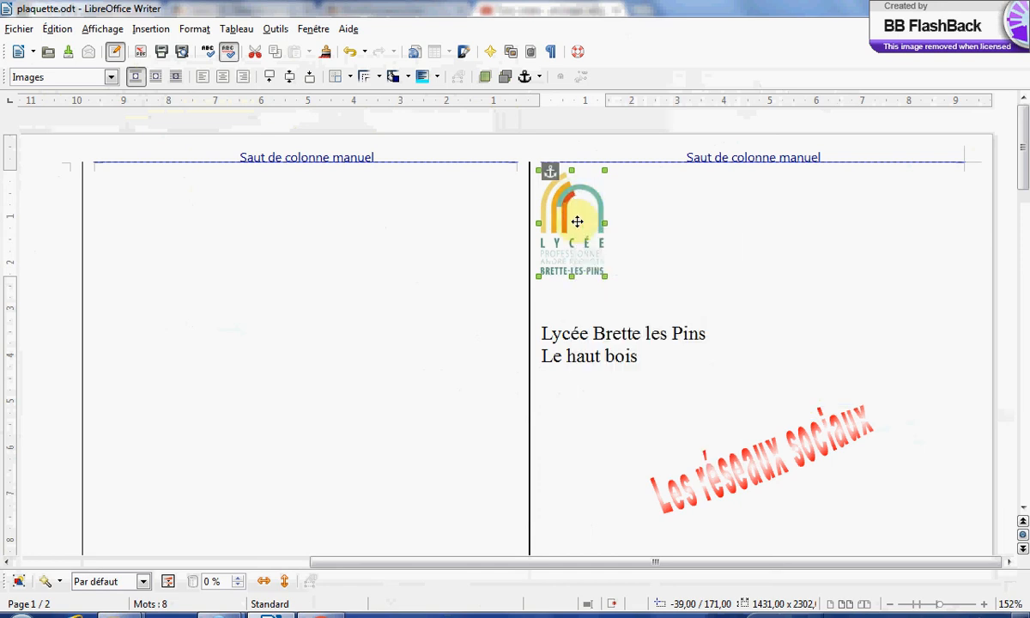
{"action": "double_click", "coordinate": [578, 222]}
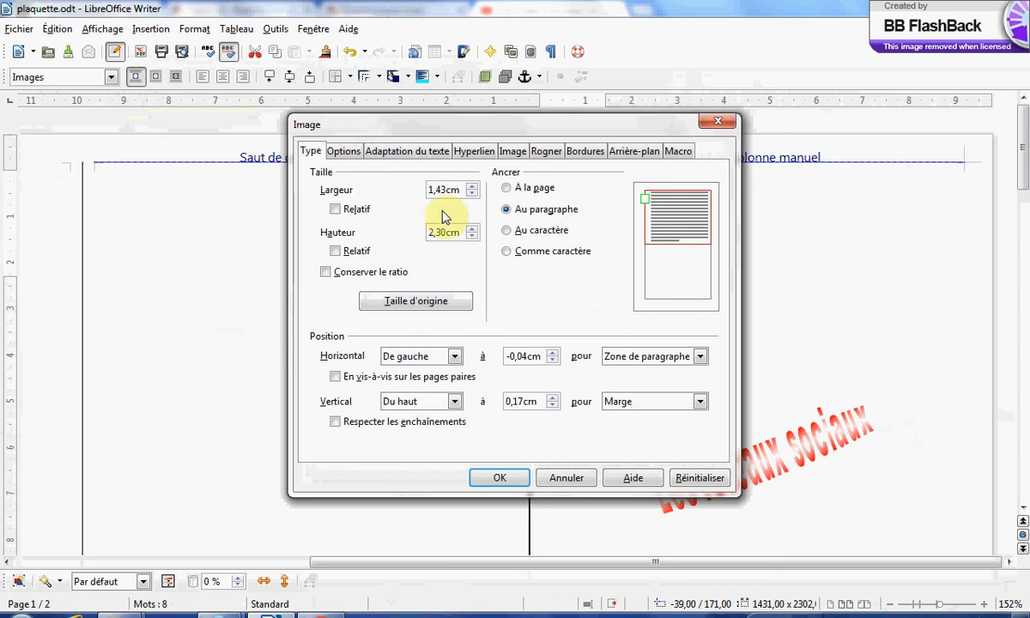
{"action": "left_click", "coordinate": [402, 154]}
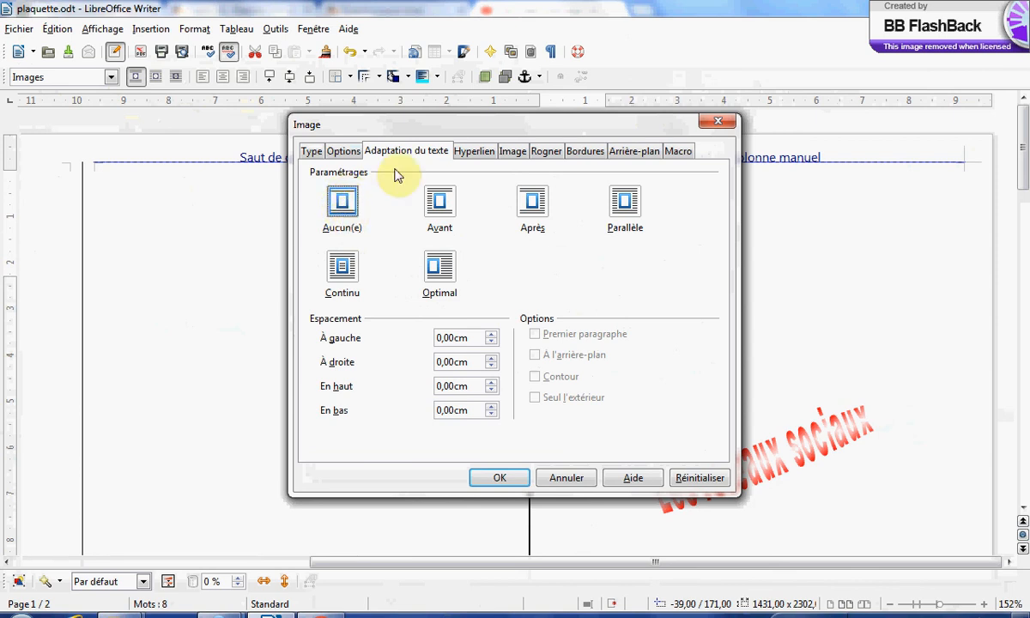
{"action": "left_click_drag", "start_coordinate": [457, 135], "coordinate": [240, 131]}
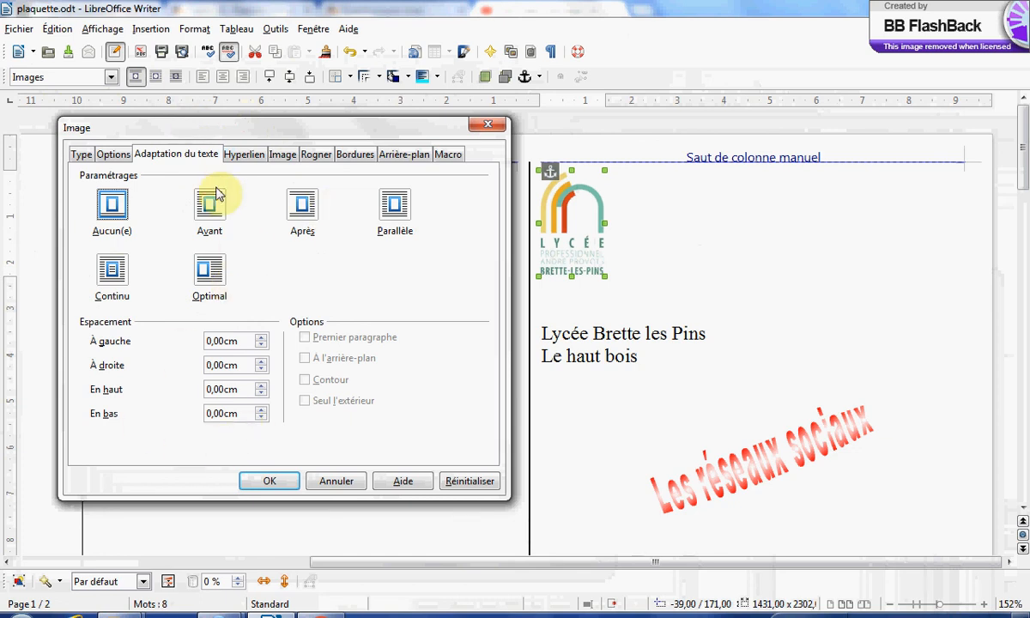
{"action": "left_click", "coordinate": [395, 206]}
{"action": "left_click", "coordinate": [262, 481]}
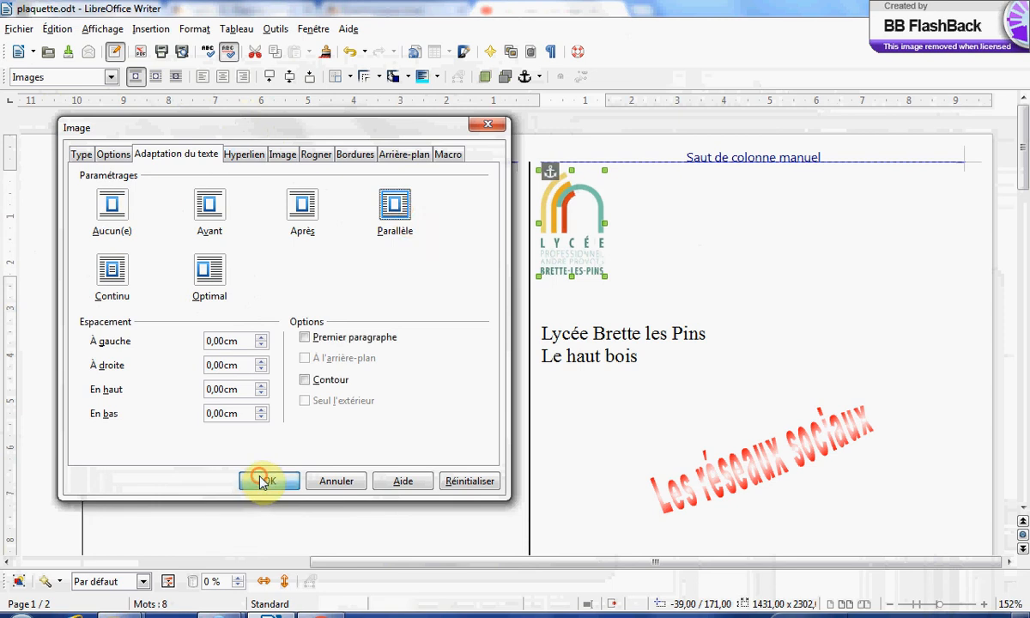
Nudge the logo slightly down and delete the empty line above the school's name.
{"action": "left_click_drag", "start_coordinate": [583, 240], "coordinate": [586, 246]}
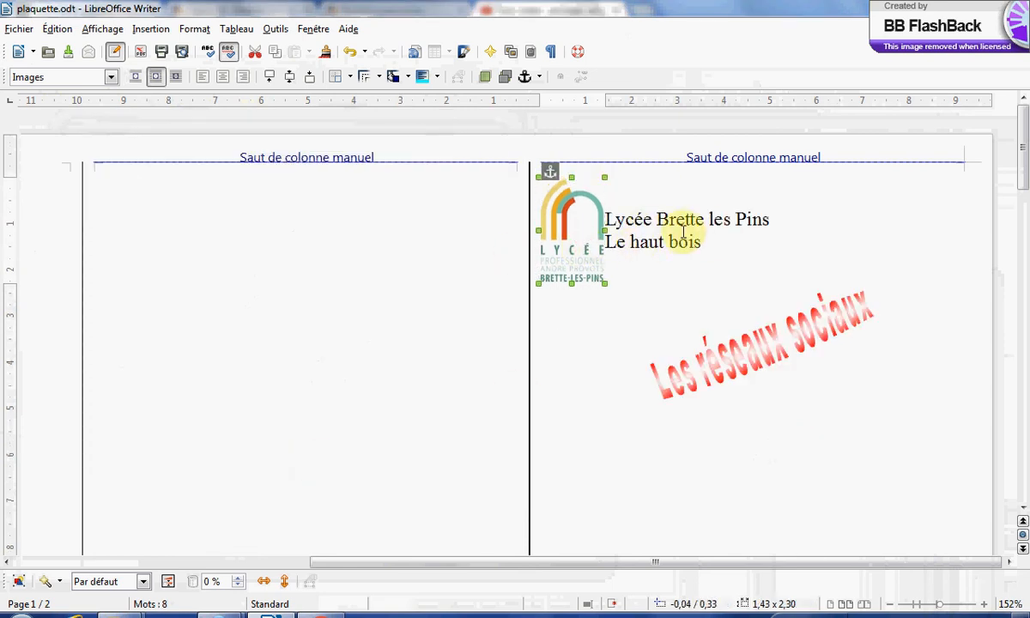
{"action": "left_click", "coordinate": [654, 185]}
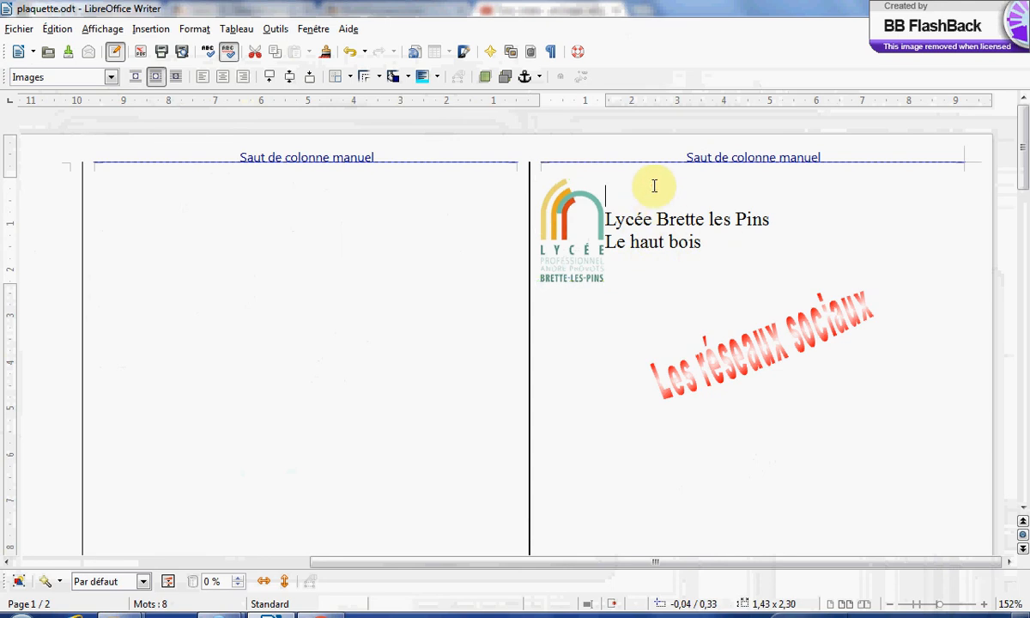
{"action": "key", "text": "Delete"}
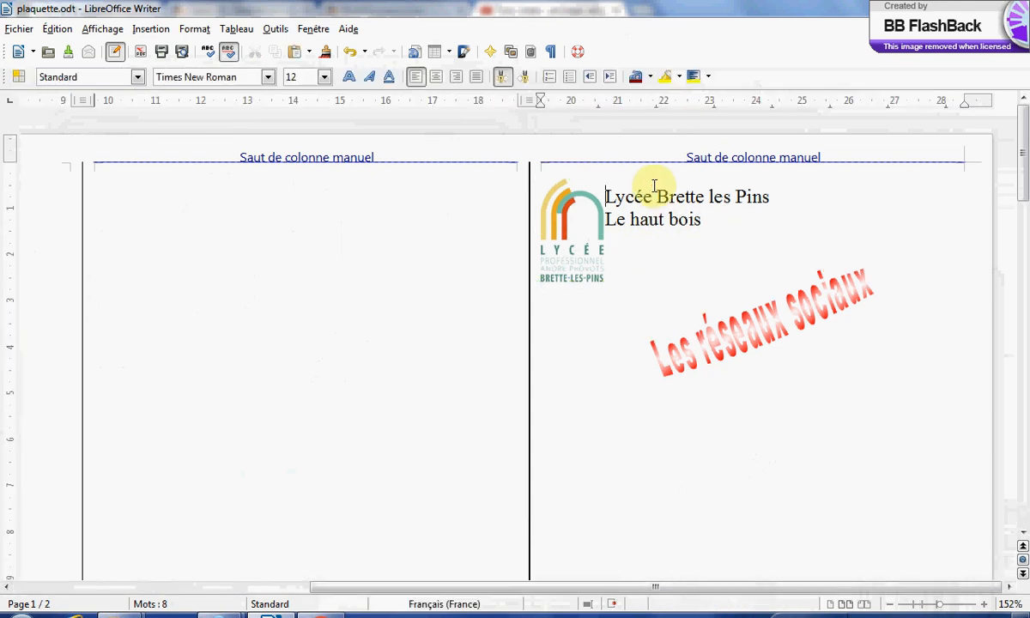
Try centring the logo horizontally in the column, and set its alignment to the left edge instead.
{"action": "left_click", "coordinate": [568, 236]}
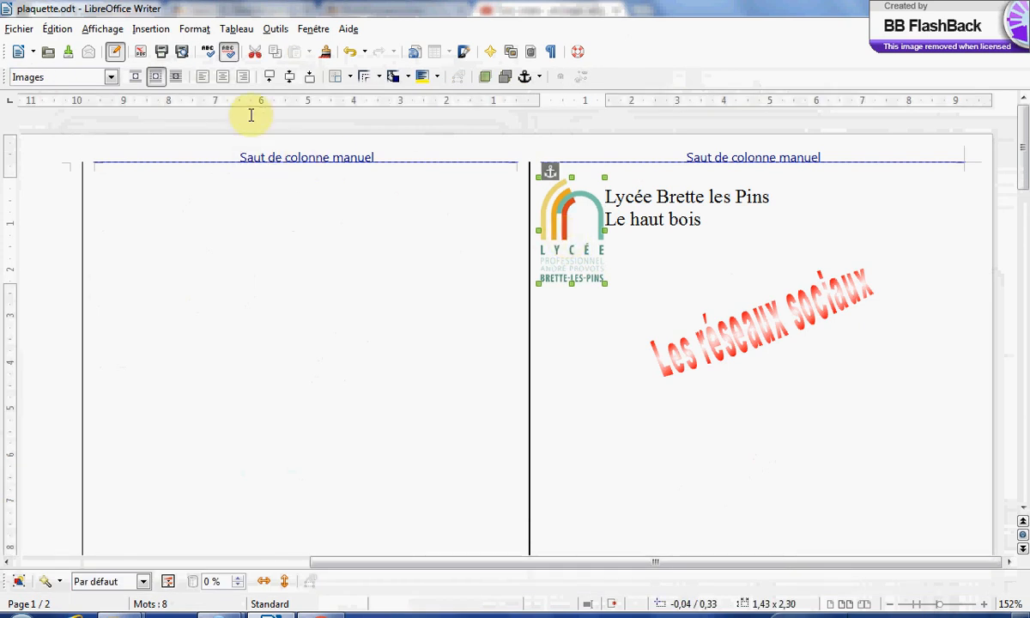
{"action": "left_click", "coordinate": [222, 79]}
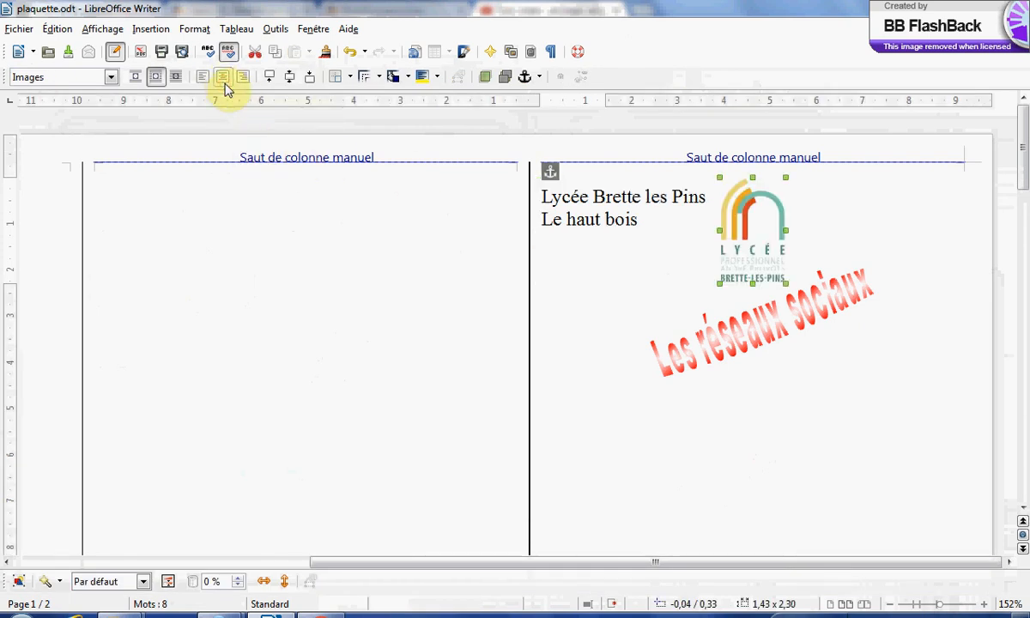
{"action": "left_click", "coordinate": [202, 79]}
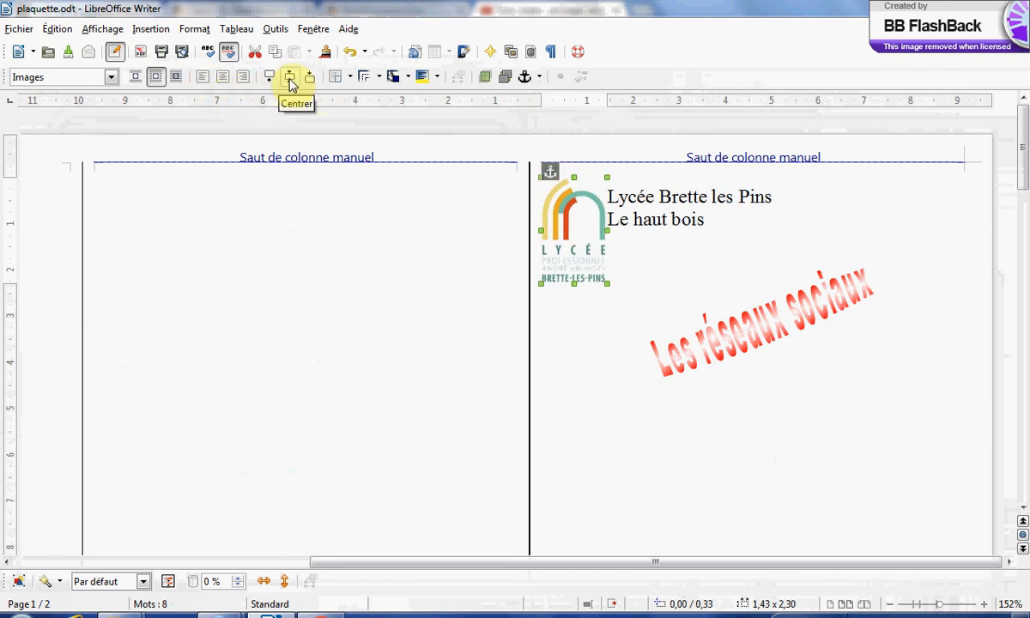
Try the centred, top and bottom vertical alignments on the logo, and move it back down beside the school's name.
{"action": "left_click", "coordinate": [289, 80]}
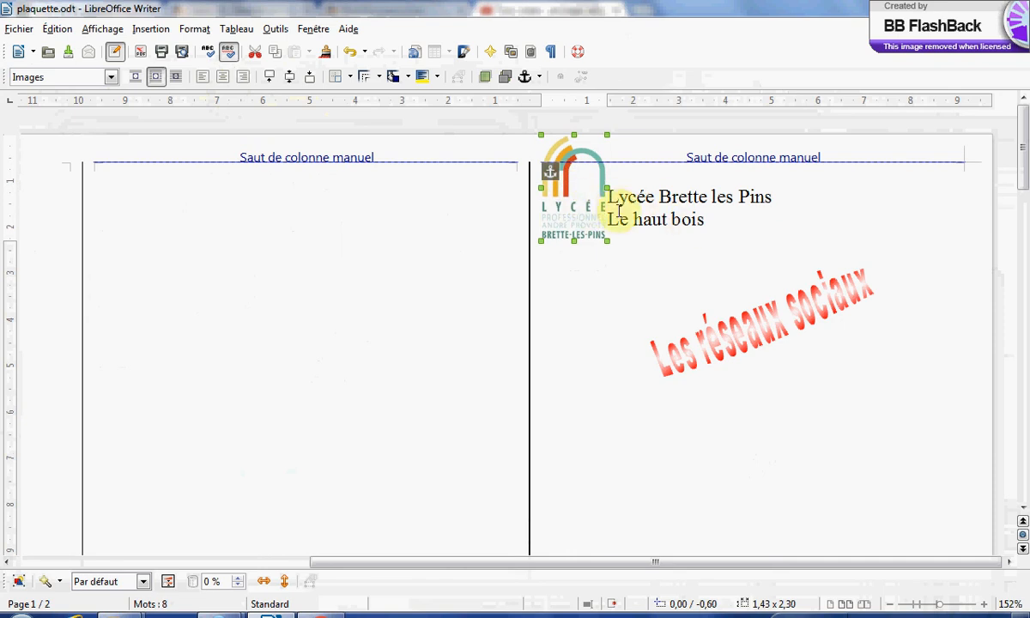
{"action": "left_click", "coordinate": [271, 78]}
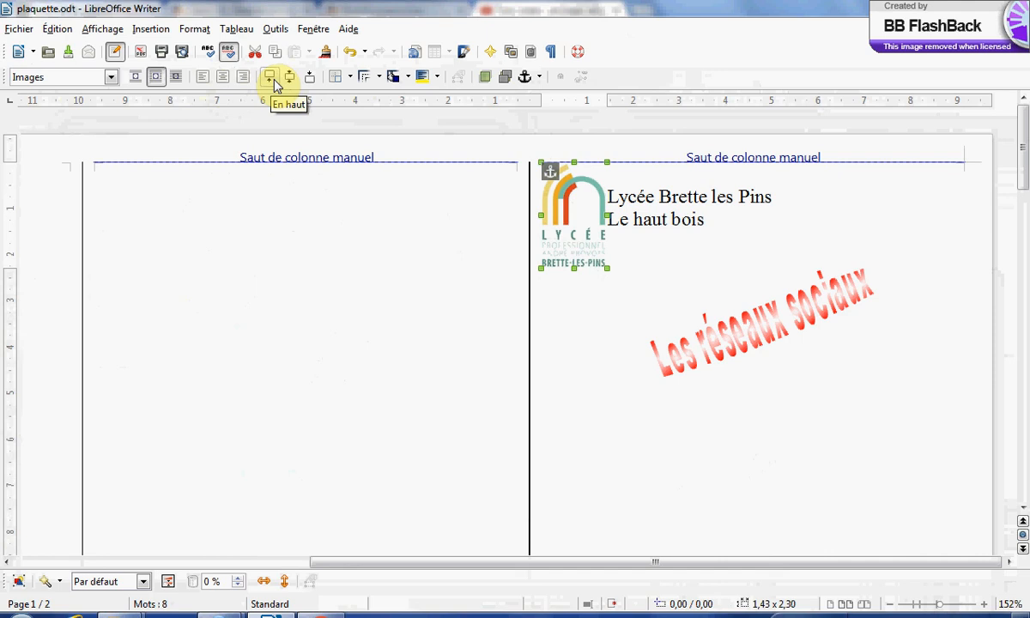
{"action": "left_click", "coordinate": [310, 84]}
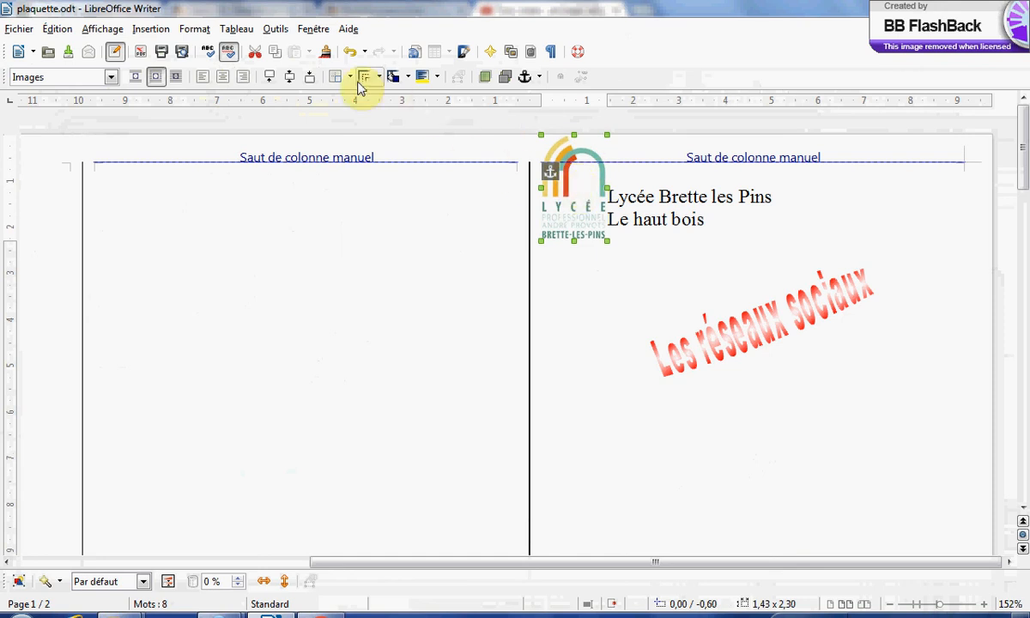
{"action": "left_click", "coordinate": [332, 76]}
{"action": "left_click", "coordinate": [589, 219]}
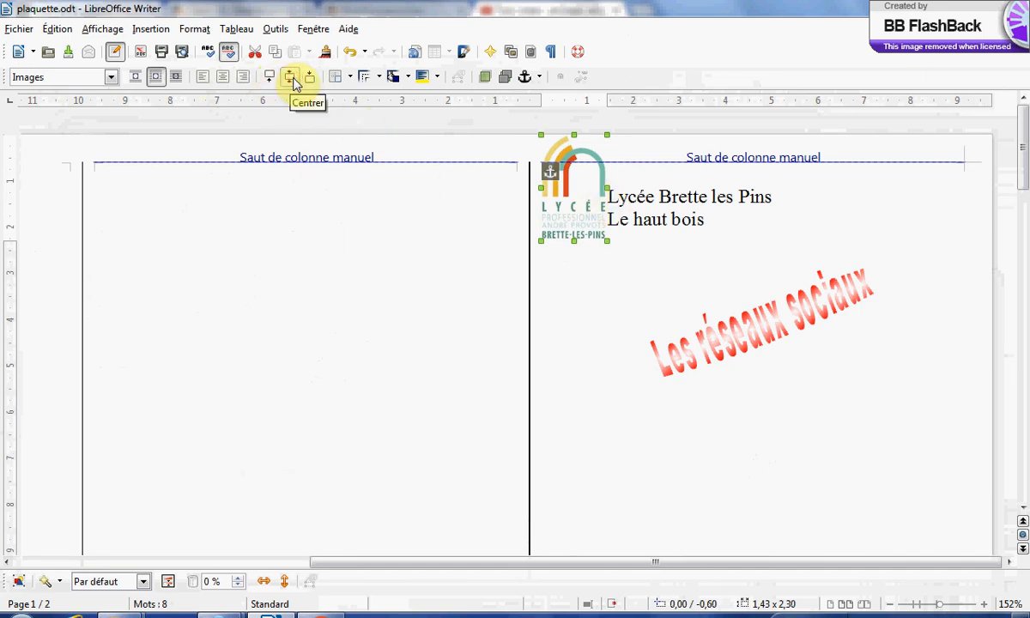
{"action": "left_click_drag", "start_coordinate": [604, 183], "coordinate": [588, 221]}
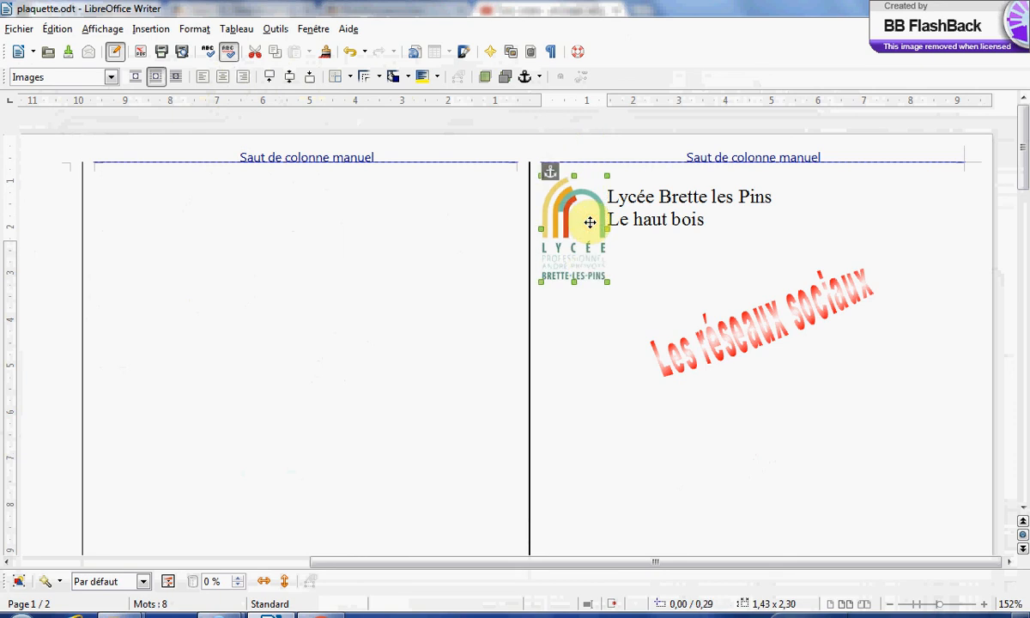
Add a box border around the logo and set its border style to a black double line.
{"action": "left_click", "coordinate": [348, 76]}
{"action": "left_click", "coordinate": [404, 139]}
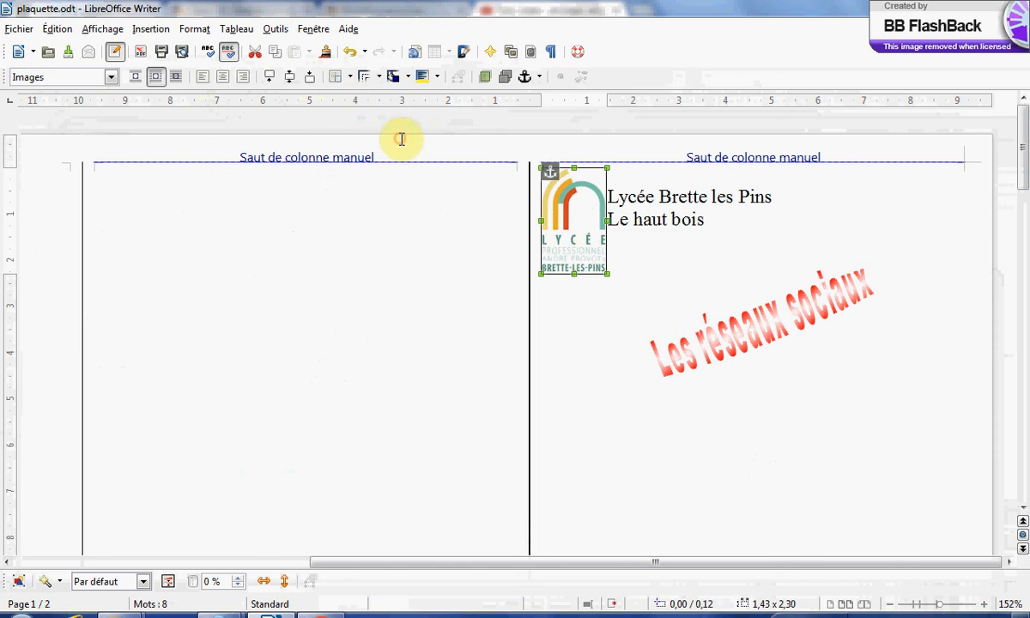
{"action": "left_click", "coordinate": [364, 77]}
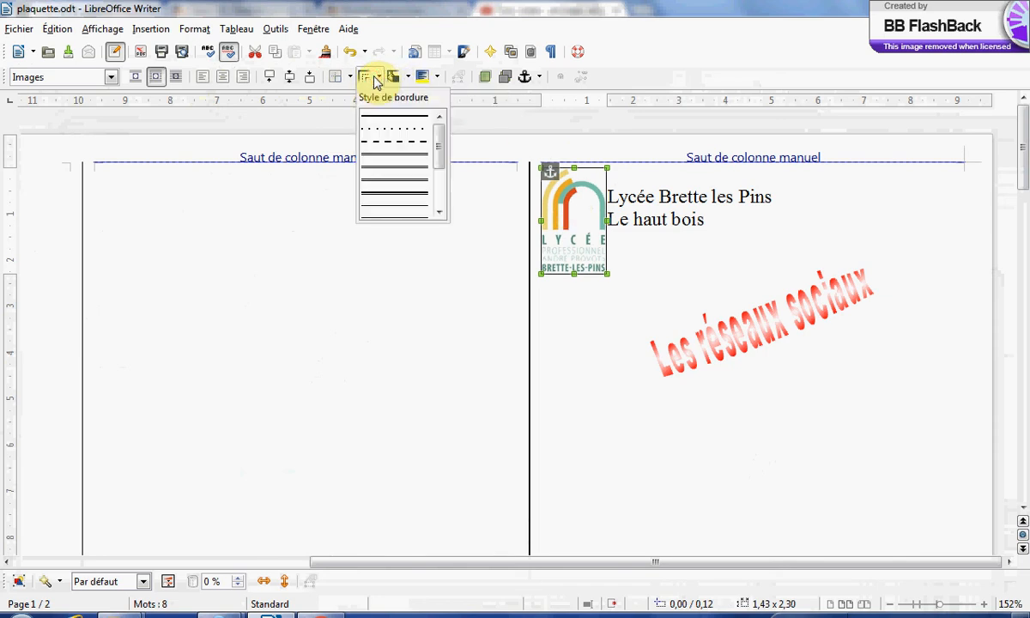
{"action": "left_click", "coordinate": [381, 122]}
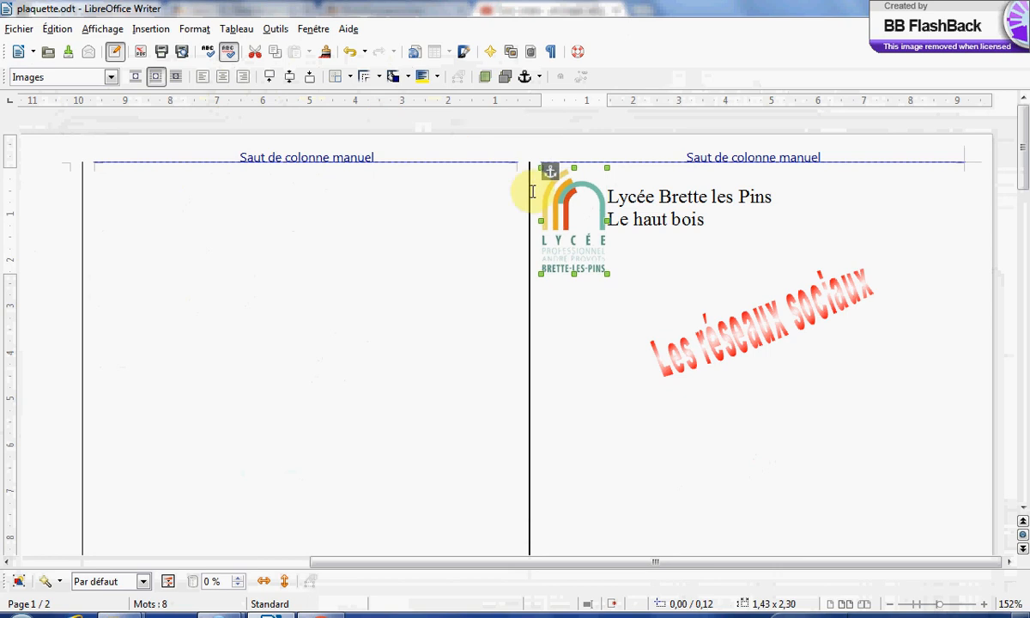
{"action": "left_click", "coordinate": [380, 77]}
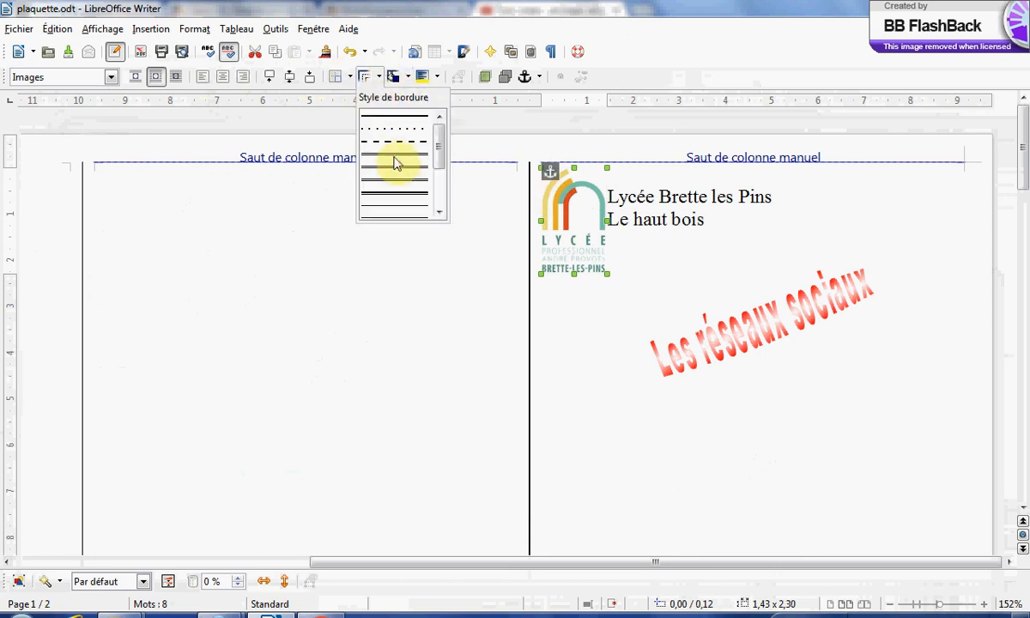
{"action": "left_click", "coordinate": [393, 164]}
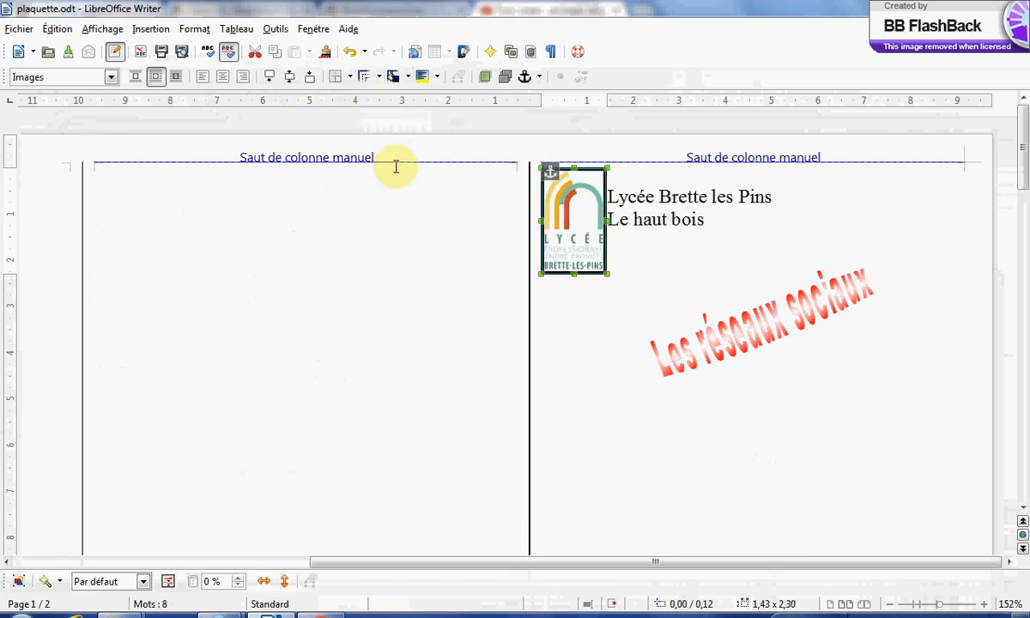
Try a 0,75pt Bleu border on all sides of the logo with 1,20cm synchronised spacing to the contents.
{"action": "double_click", "coordinate": [579, 221]}
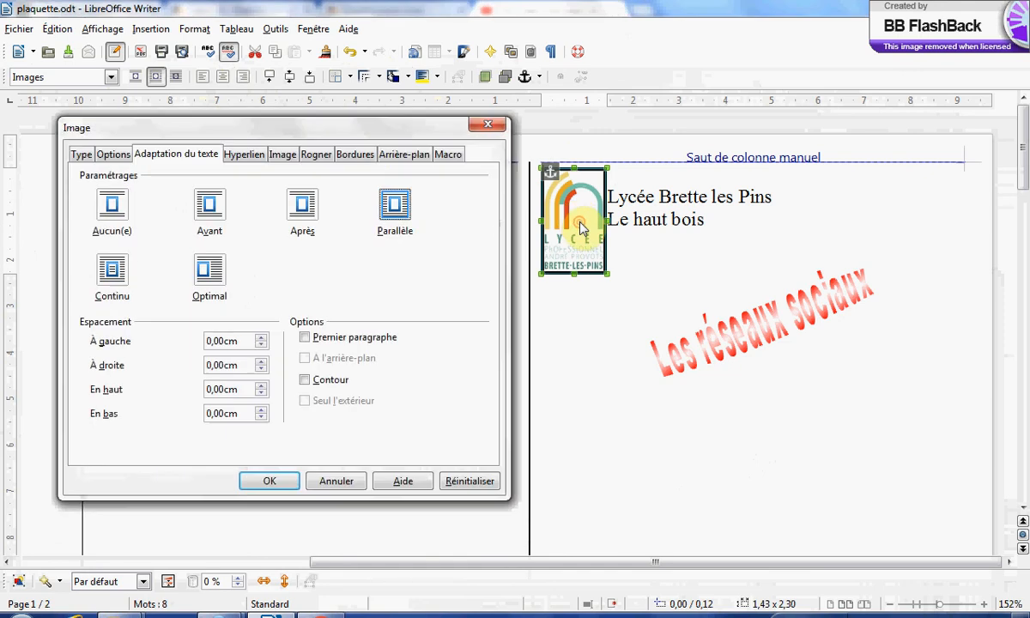
{"action": "left_click", "coordinate": [351, 156]}
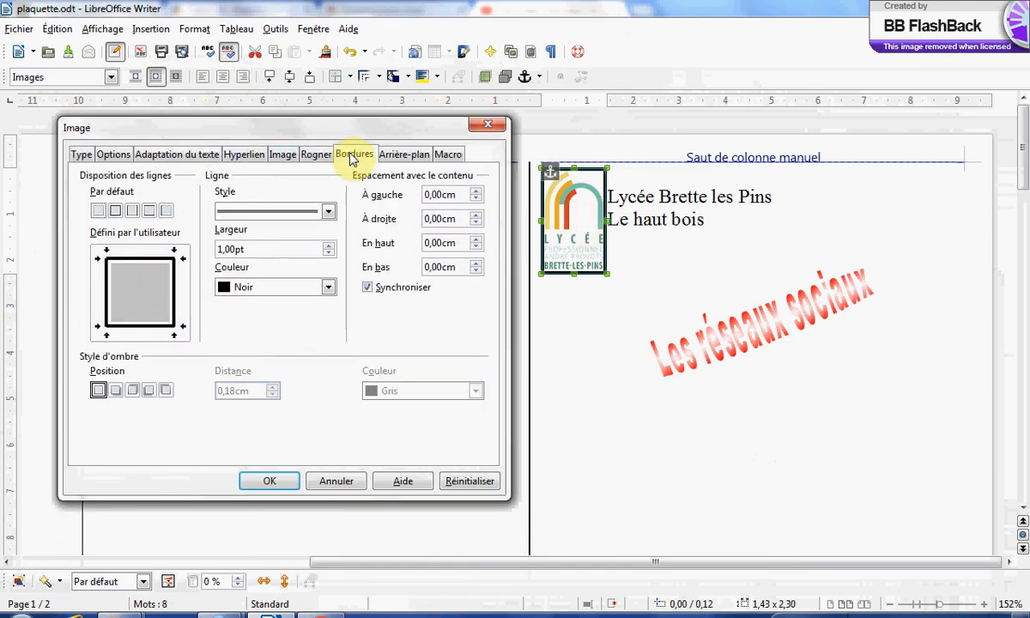
{"action": "left_click", "coordinate": [328, 253]}
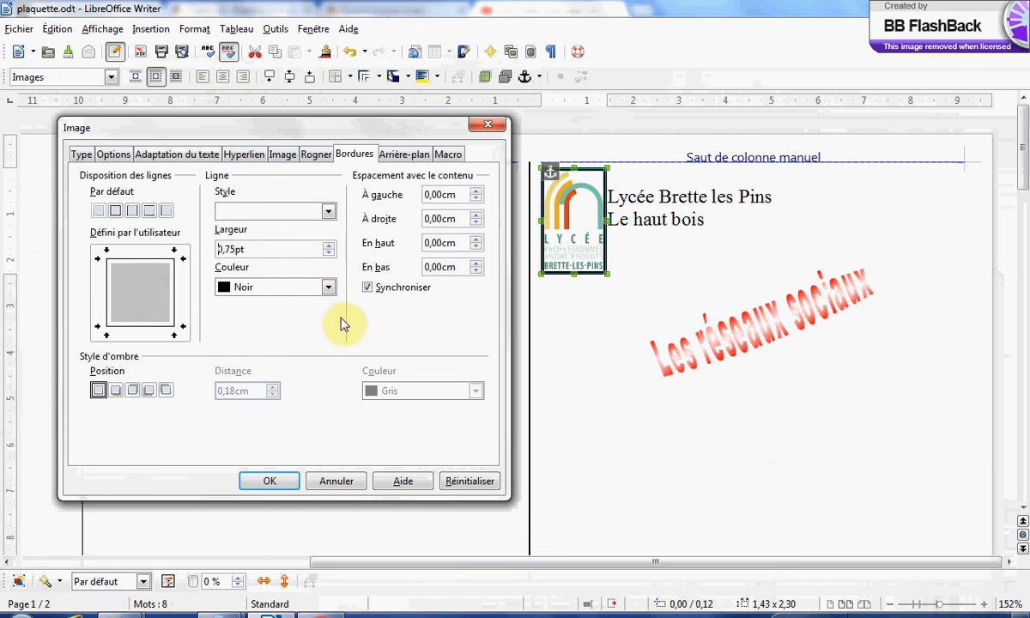
{"action": "left_click", "coordinate": [328, 286]}
{"action": "left_click", "coordinate": [286, 328]}
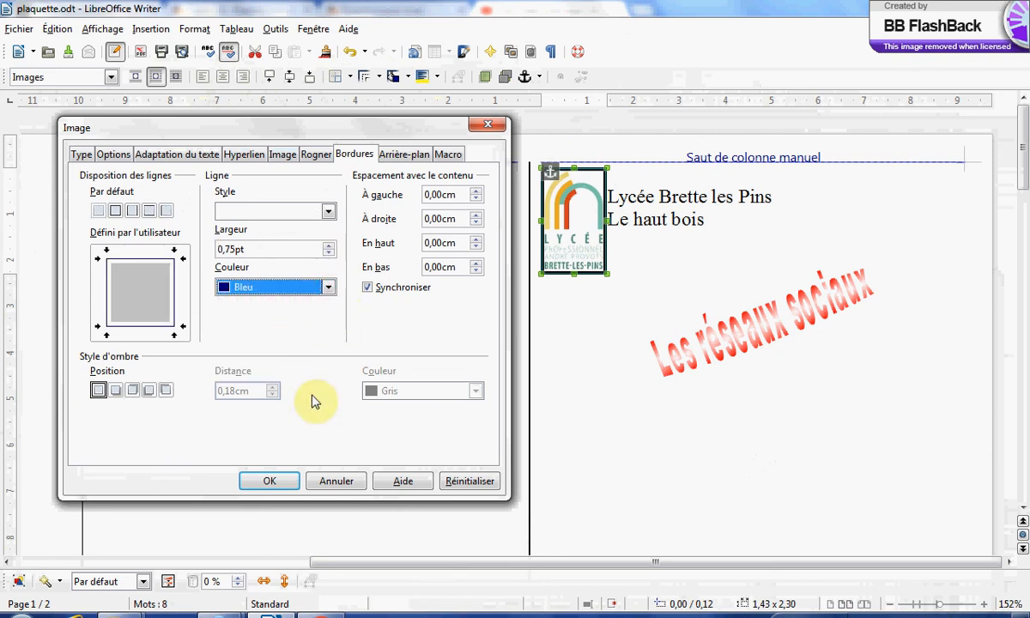
{"action": "left_click", "coordinate": [119, 213]}
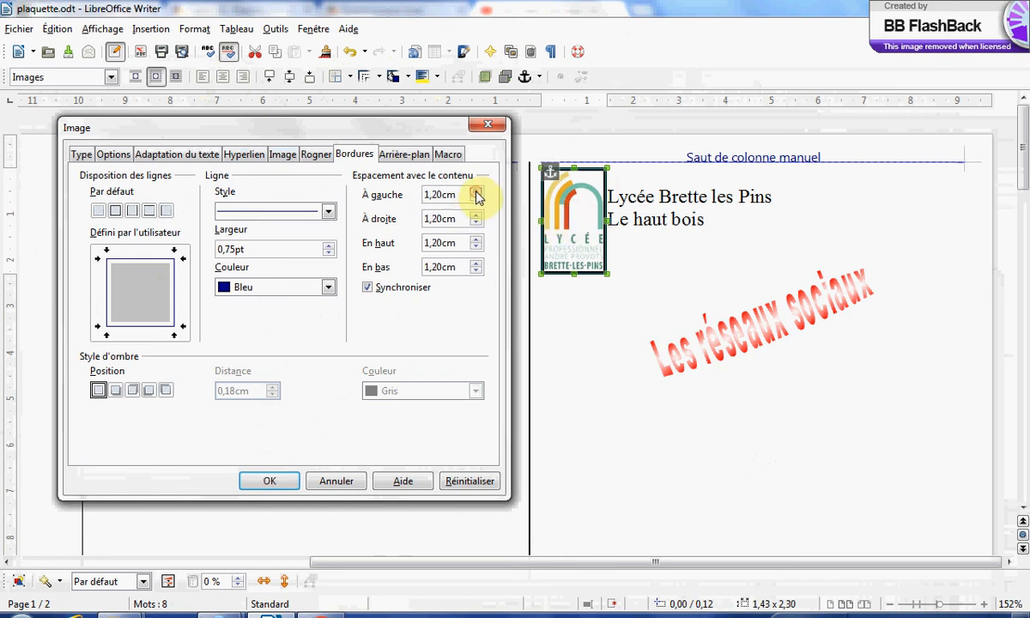
{"action": "left_click", "coordinate": [269, 481]}
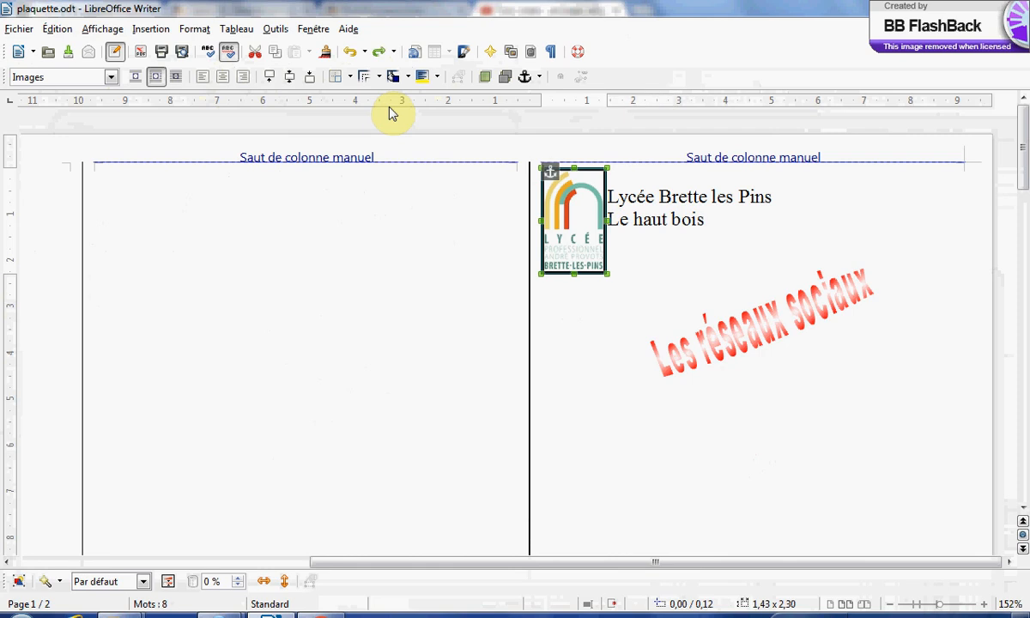
{"action": "left_click", "coordinate": [573, 305]}
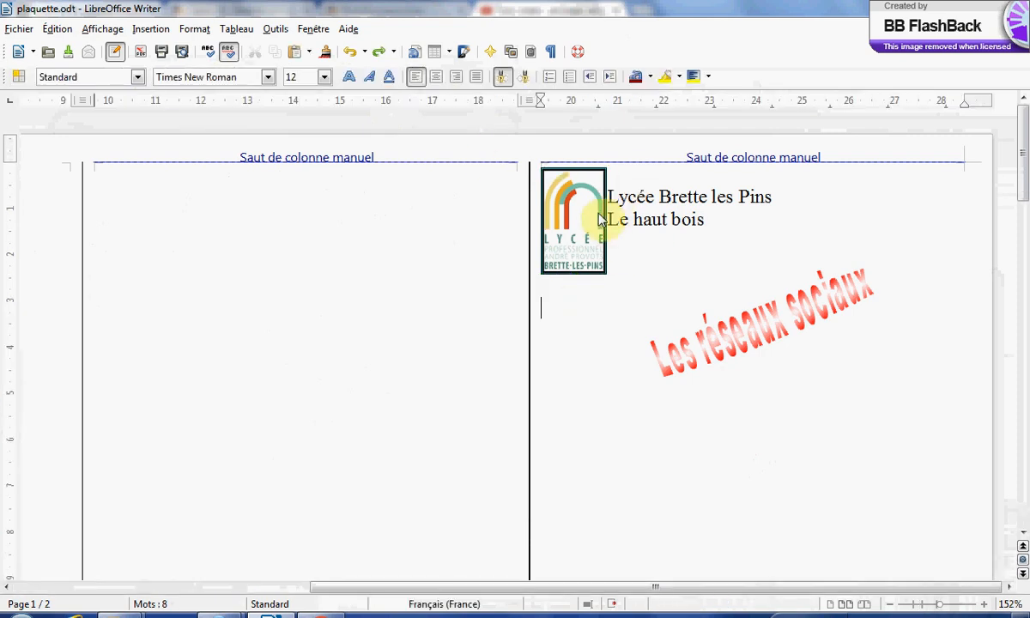
Copy the bordered logo and paste the duplicate below the original in the cover column.
{"action": "left_click", "coordinate": [568, 202]}
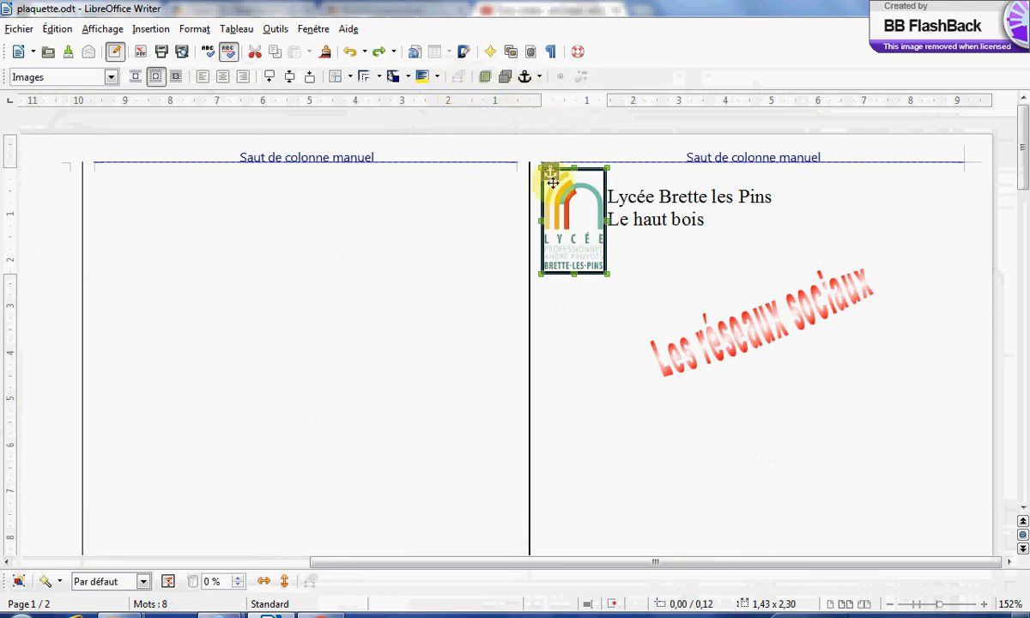
{"action": "left_click", "coordinate": [580, 336]}
{"action": "key", "text": "ctrl+v"}
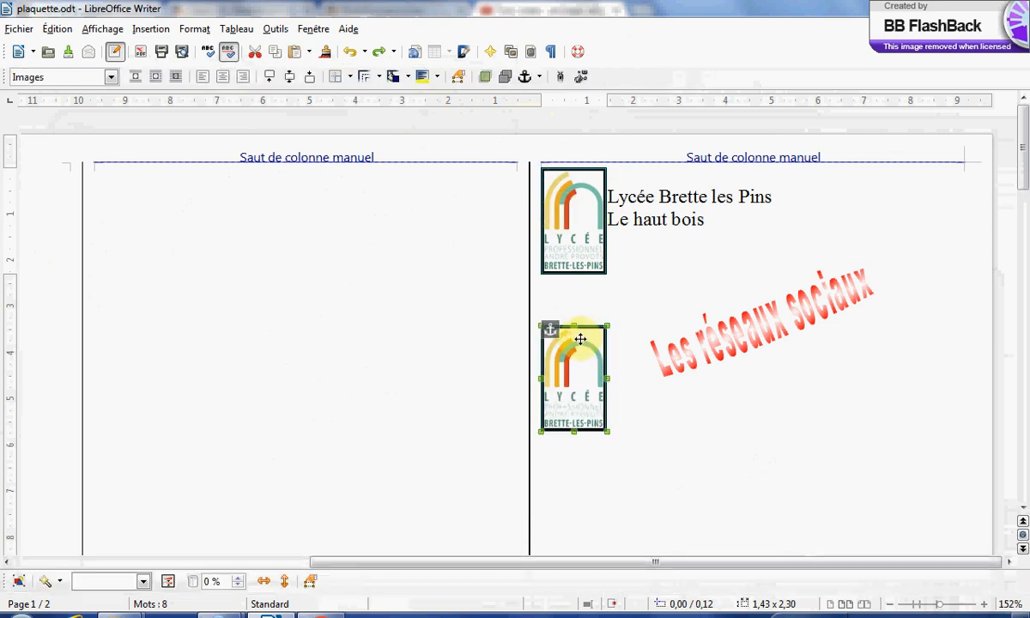
Overlap the duplicate logo with the original, send it to the back, and move it clear below the original.
{"action": "left_click_drag", "start_coordinate": [592, 339], "coordinate": [617, 268]}
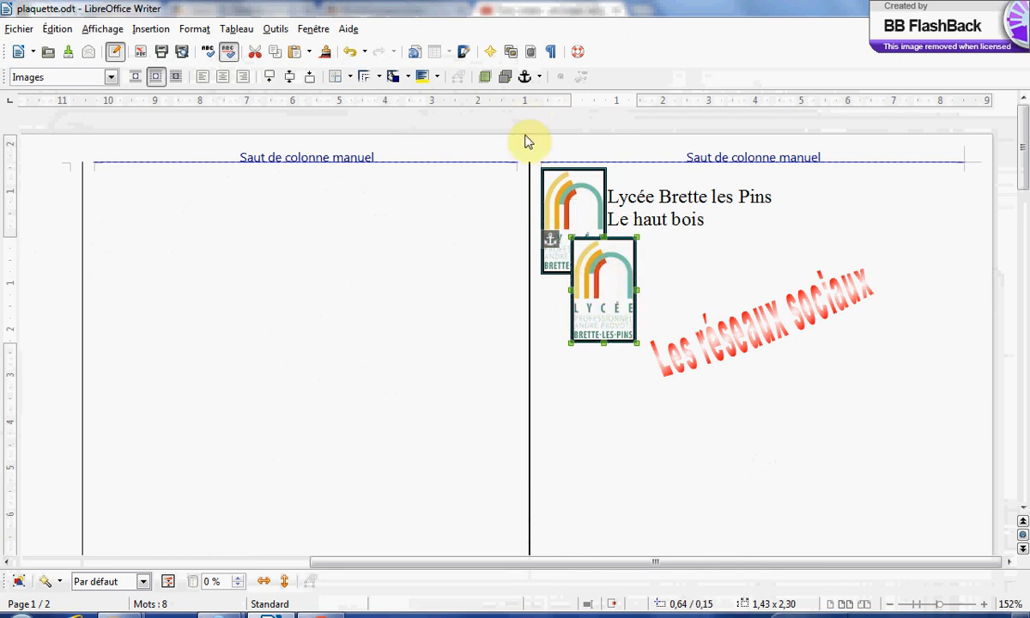
{"action": "left_click", "coordinate": [505, 78]}
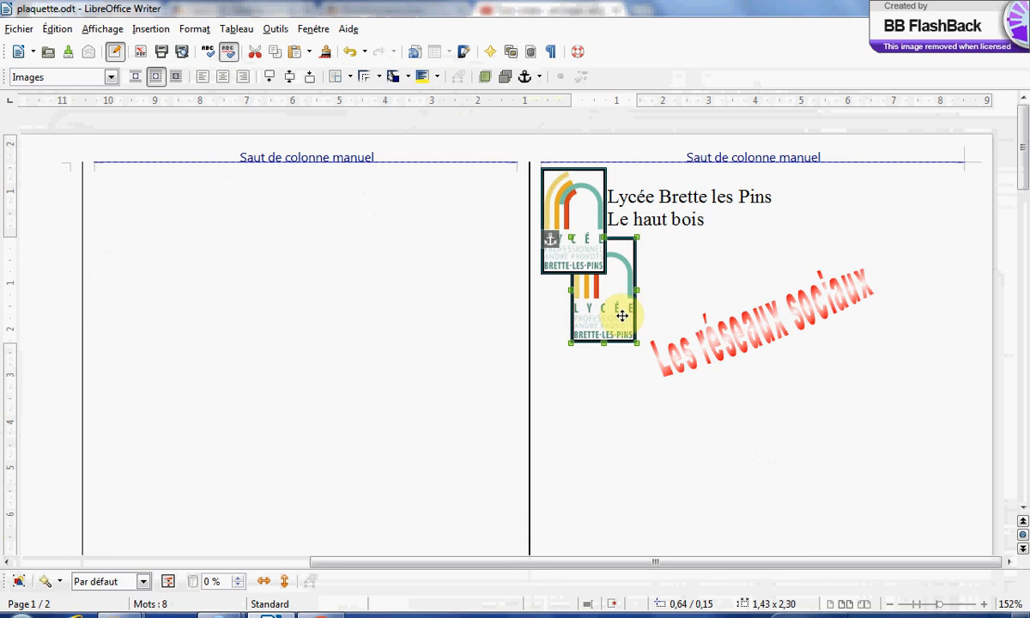
{"action": "left_click_drag", "start_coordinate": [622, 315], "coordinate": [590, 371]}
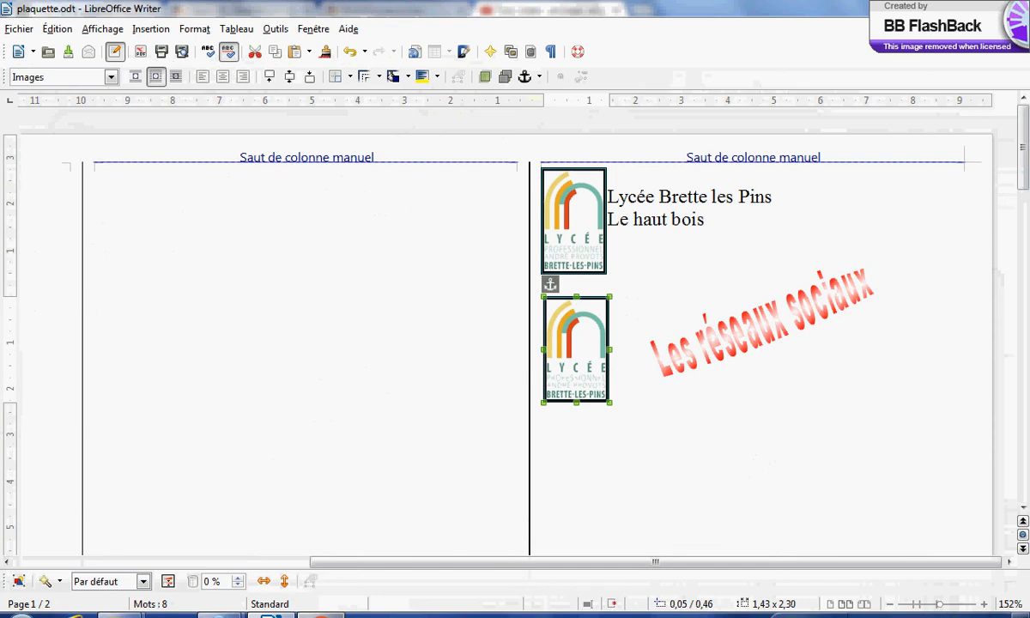
Minimise the document and browser windows to reach the desktop.
{"action": "left_click", "coordinate": [321, 616]}
{"action": "left_click", "coordinate": [271, 615]}
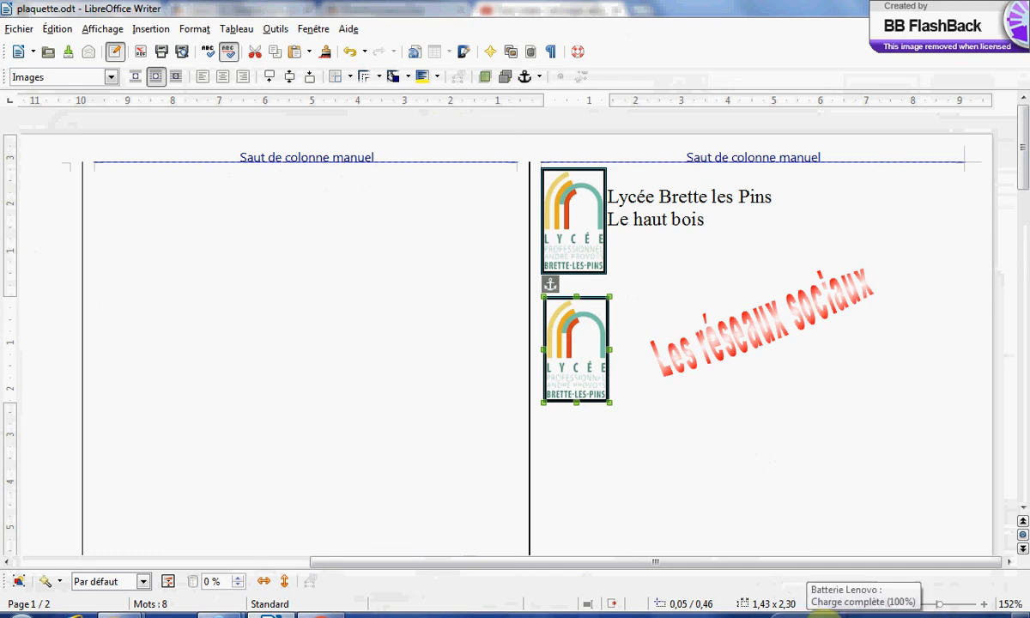
{"action": "left_click", "coordinate": [271, 615]}
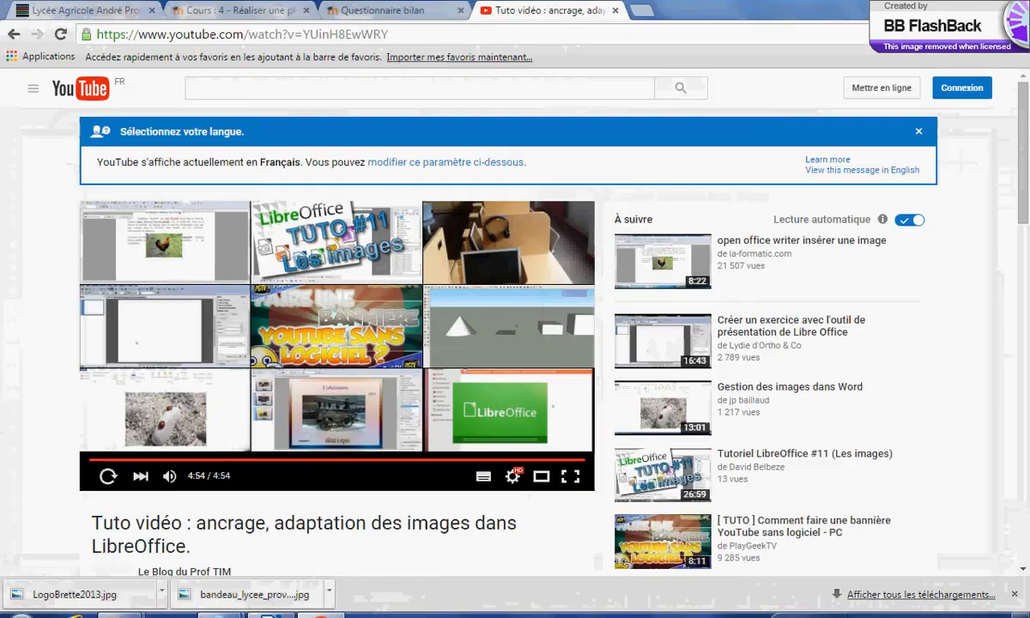
{"action": "left_click", "coordinate": [328, 615]}
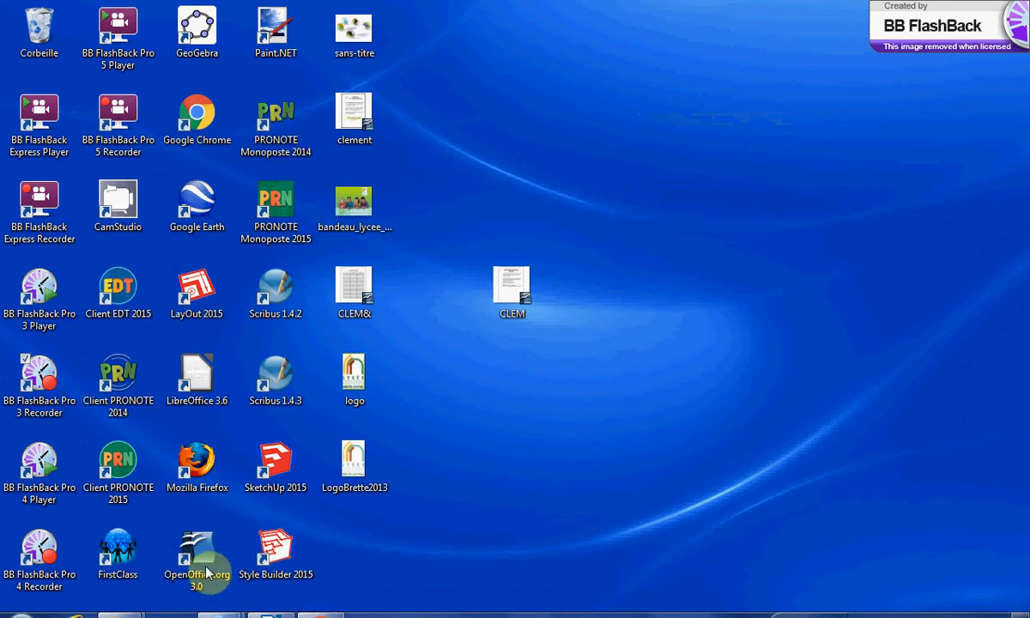